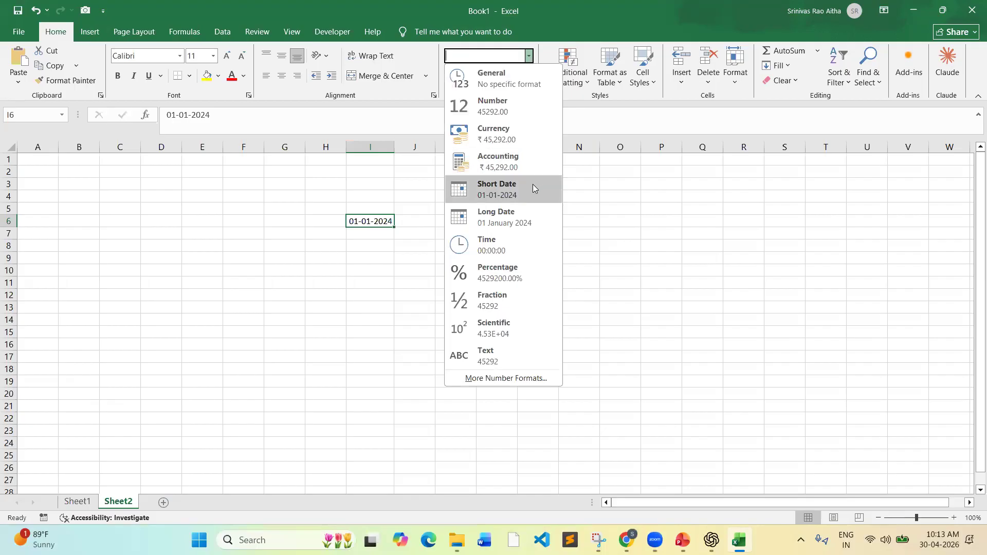
Apply the Short Date format to the date in cell I6, and switch it to Long Date.
left_click(505, 192)
left_click(529, 55)
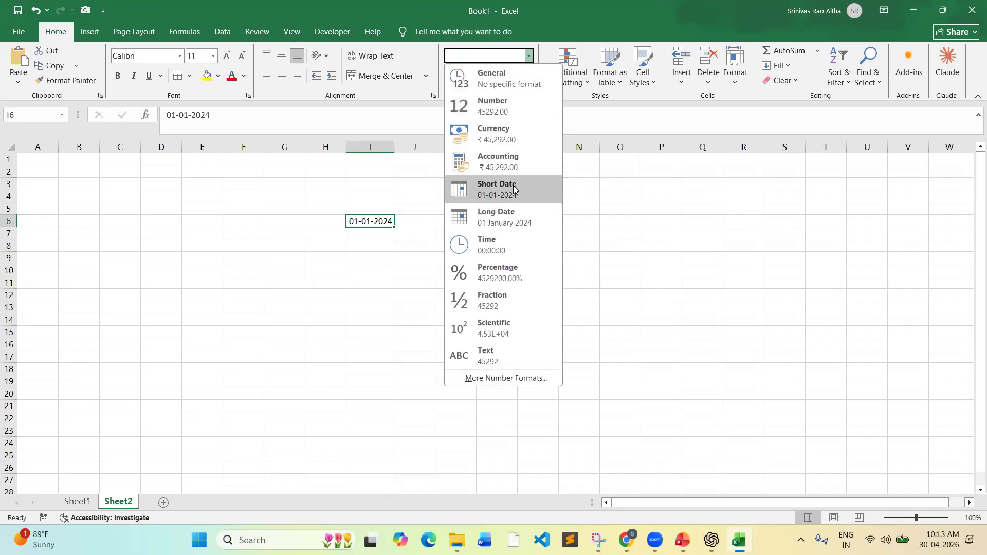
left_click(508, 218)
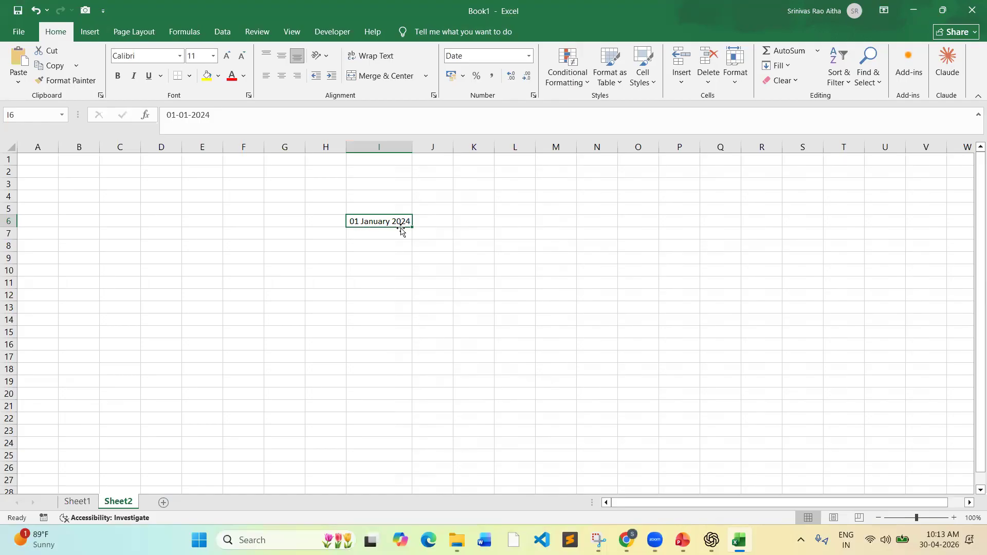
Enter the time 10:30 in cell M6, consulting the Example slide in PowerPoint for the value.
key("alt+Tab")
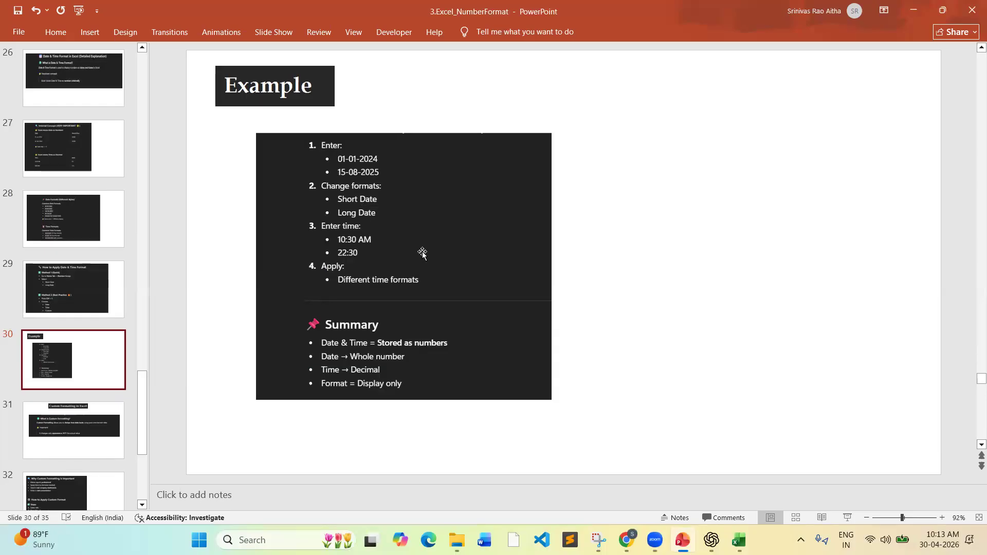
key("alt+Tab")
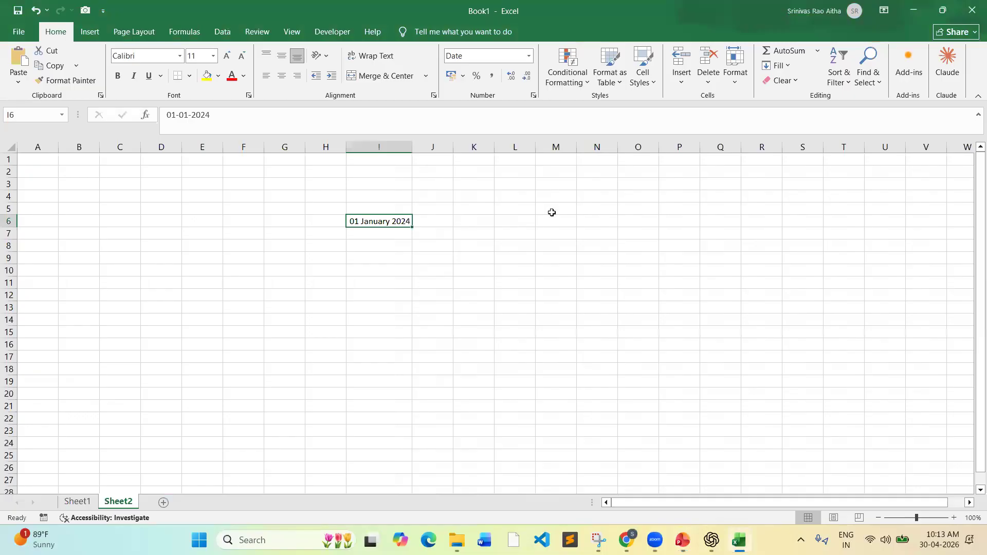
left_click(552, 224)
type("15")
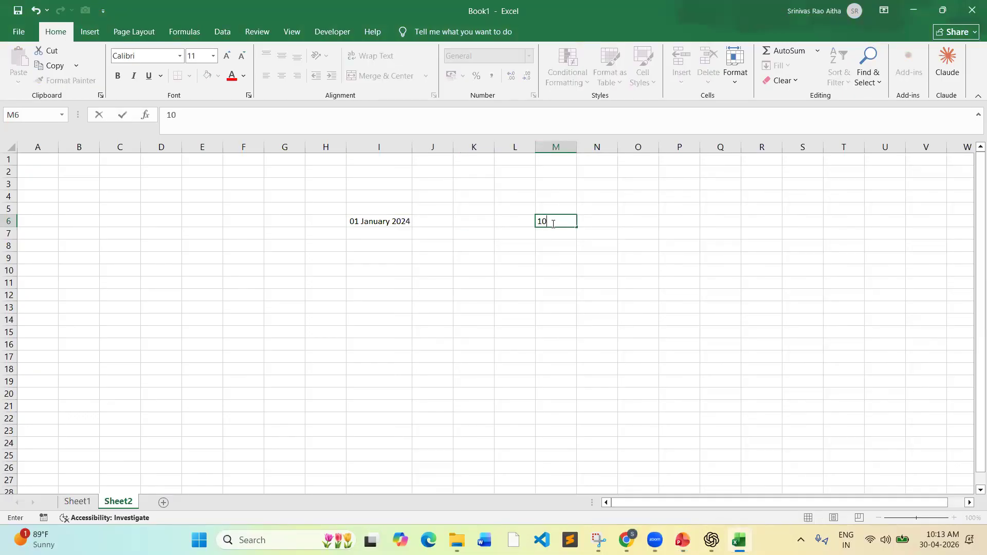
key("alt+Tab")
key("alt+Tab")
type(":30")
key("Return")
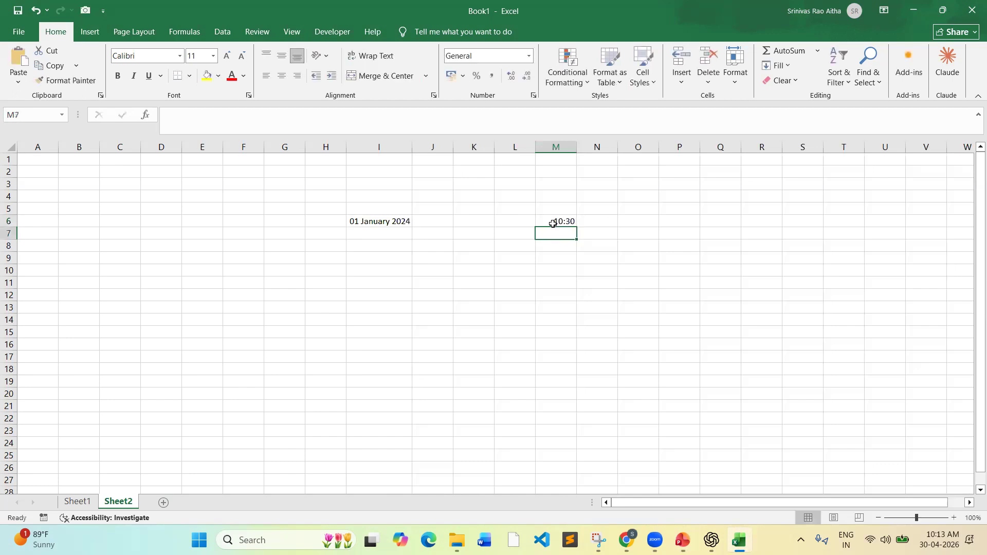
Apply the preset Time number format to the value in cell M6.
left_click(556, 221)
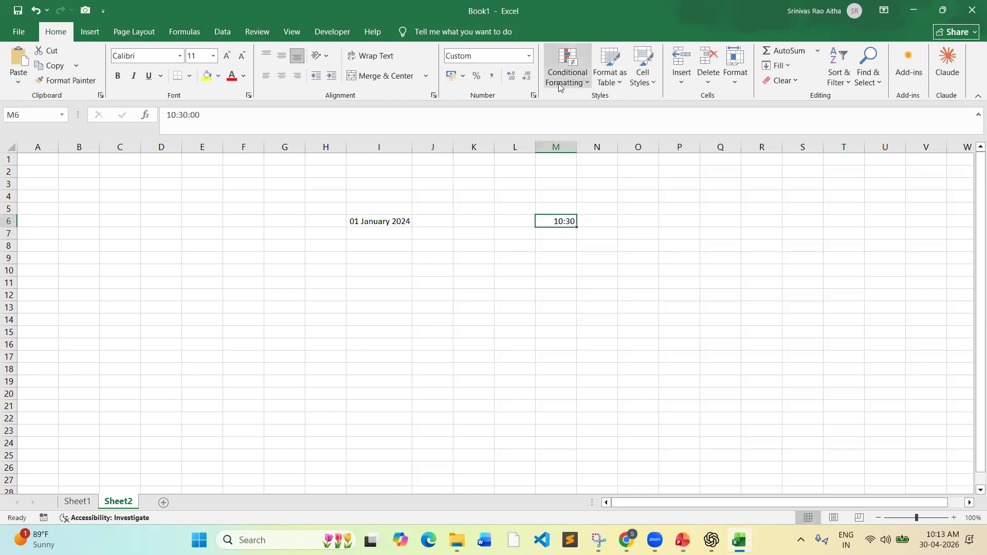
left_click(530, 56)
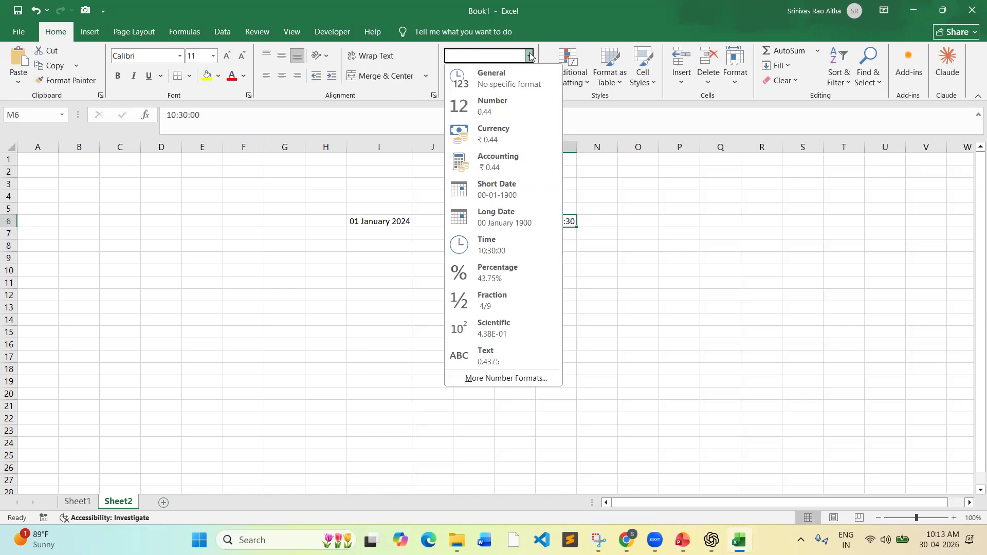
left_click(508, 244)
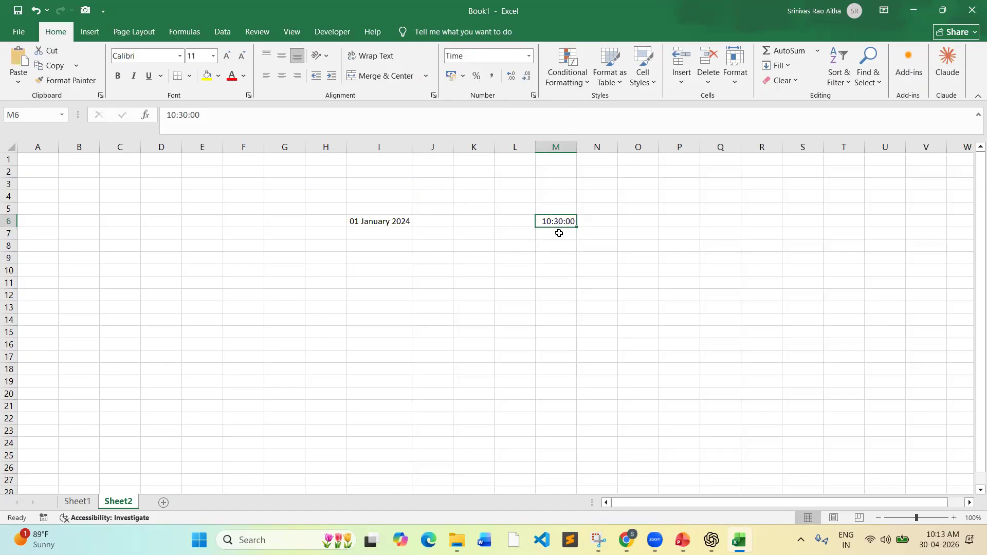
Check the Example slide in PowerPoint and give cell M6 in Excel the first 13:30:55 time type without an asterisk.
key("alt+Tab")
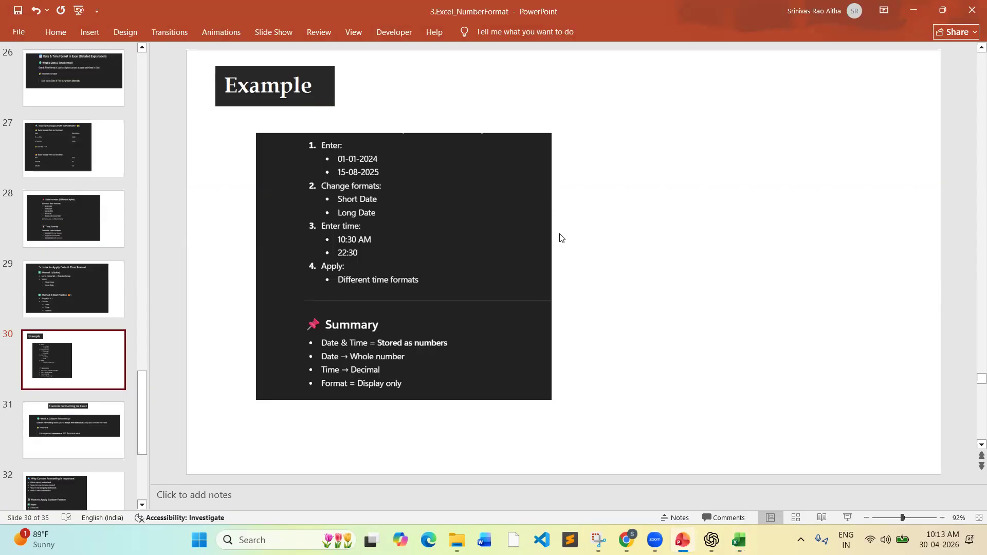
key("alt+Tab")
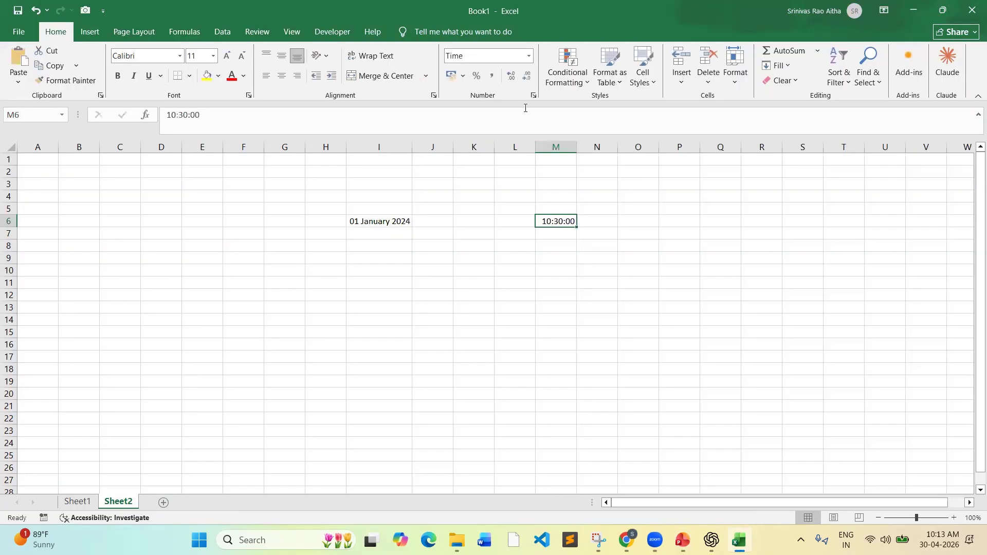
left_click(534, 95)
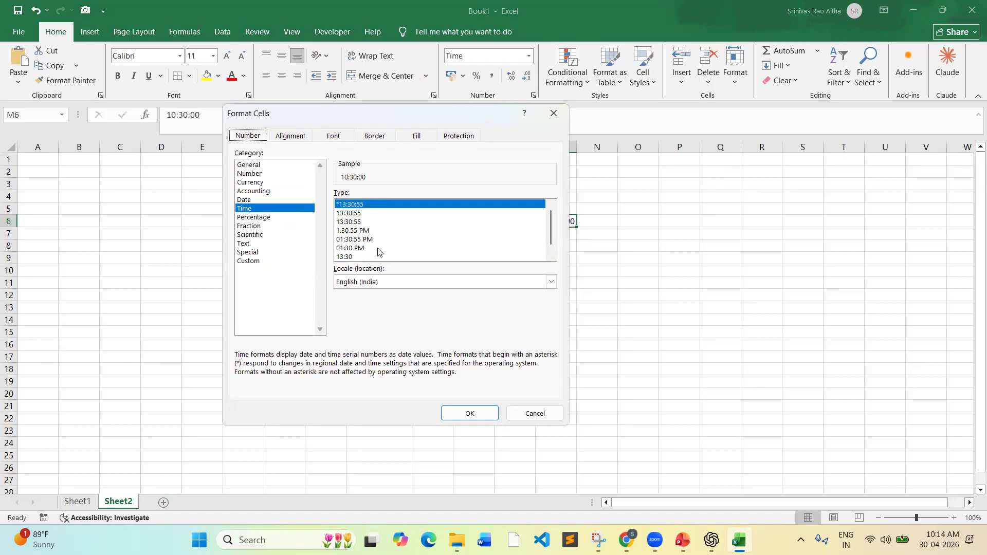
left_click(347, 215)
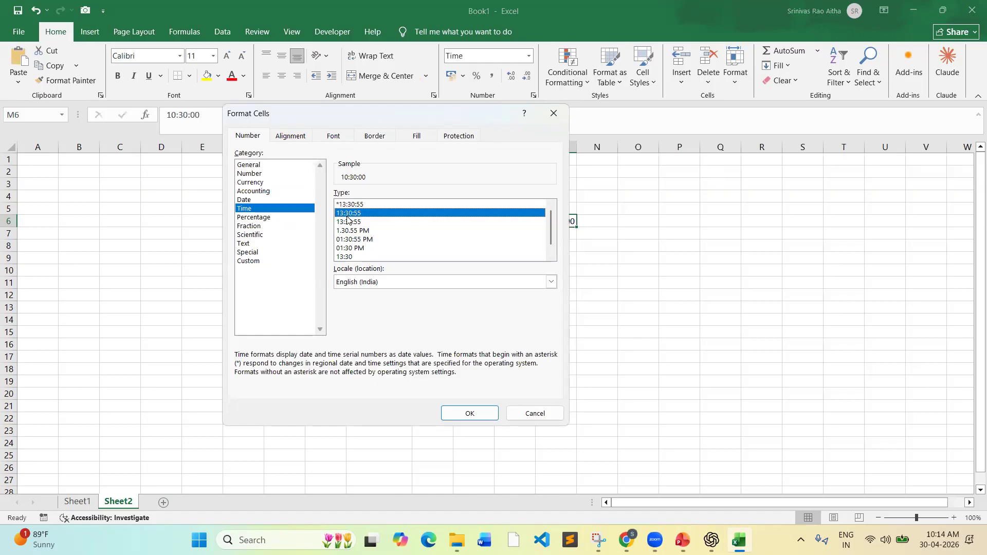
left_click(470, 414)
left_click(589, 307)
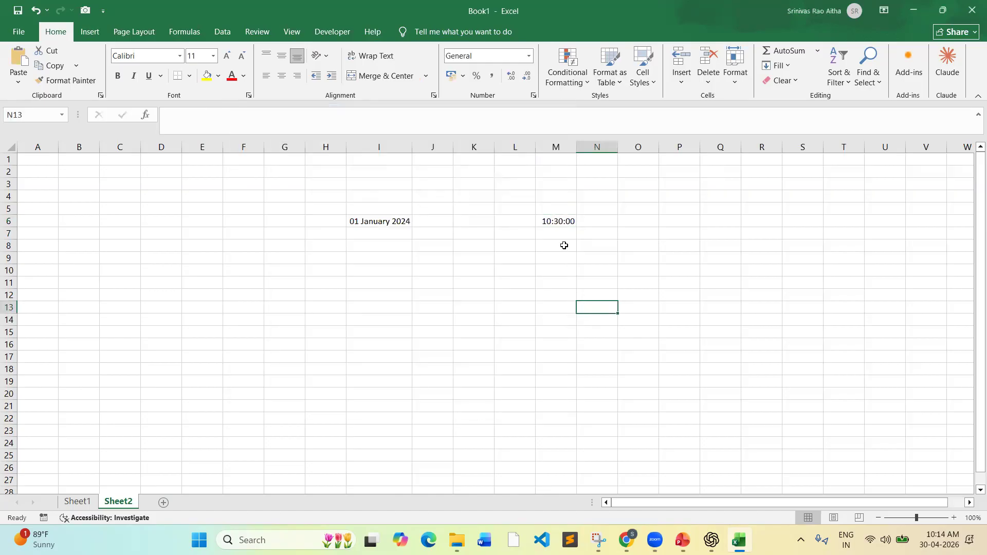
Change the time type of cell M6 to the hours-and-minutes format 13:30.
left_click(555, 226)
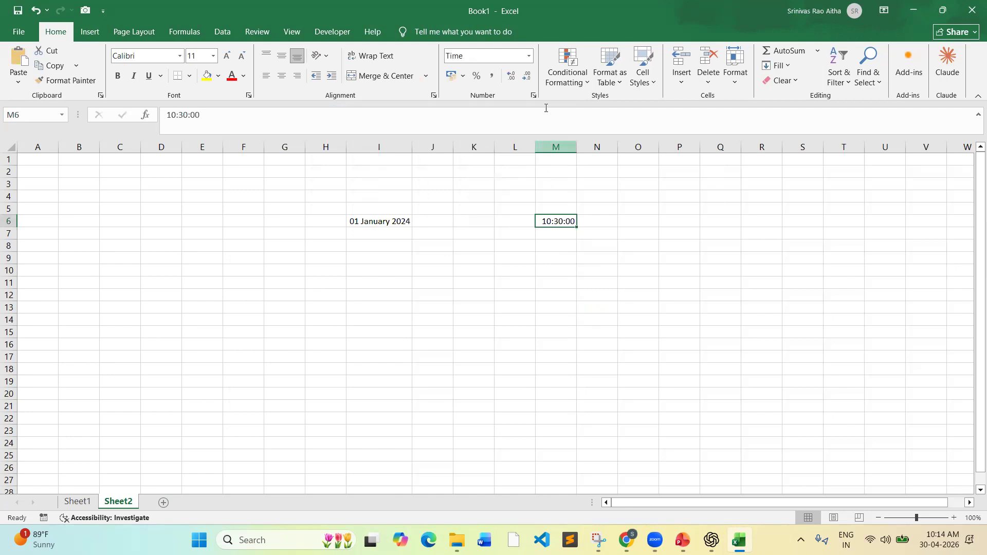
left_click(533, 97)
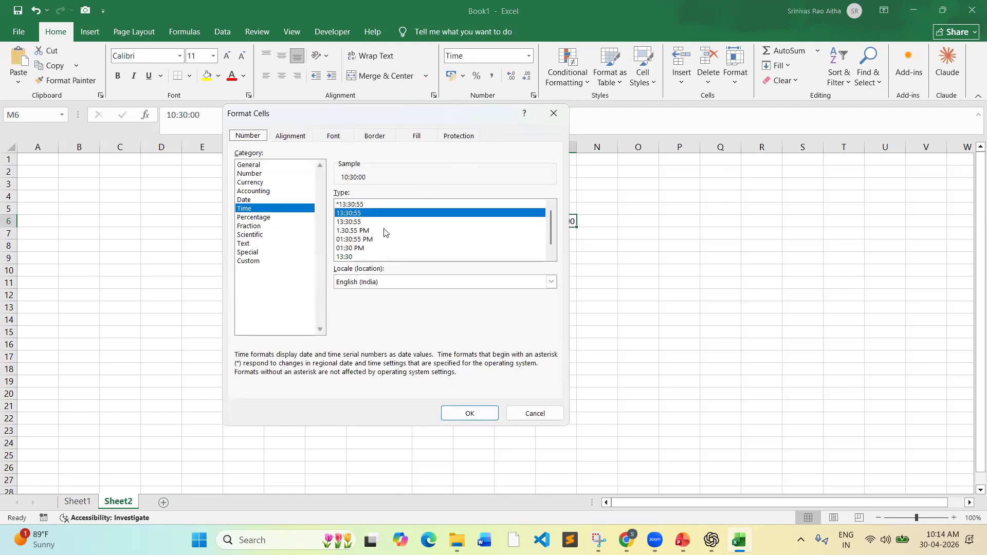
left_click(352, 256)
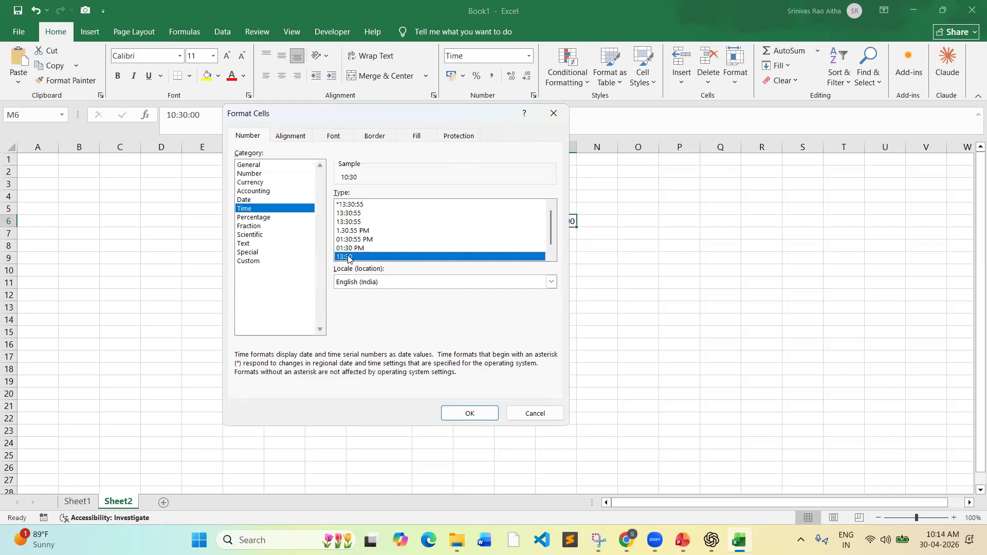
left_click(474, 413)
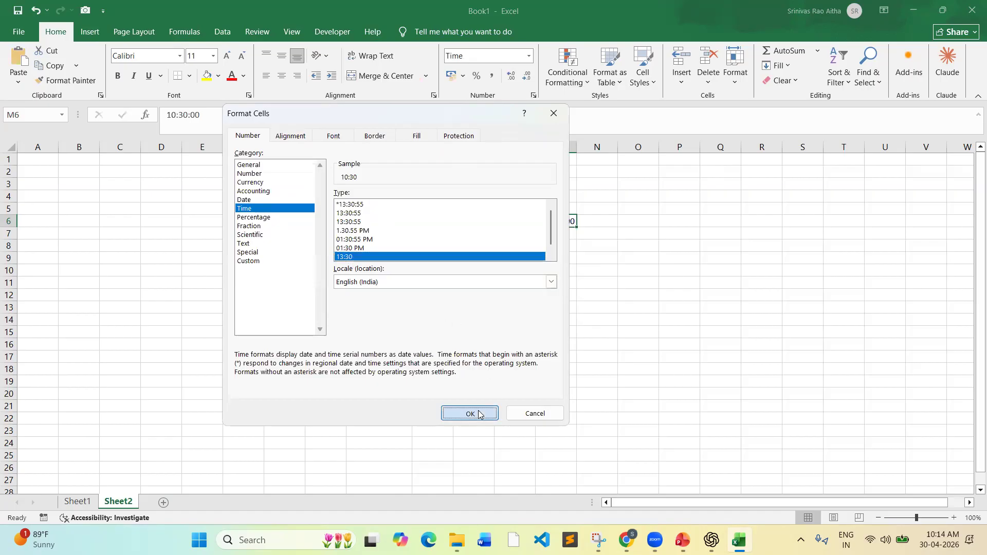
left_click(560, 284)
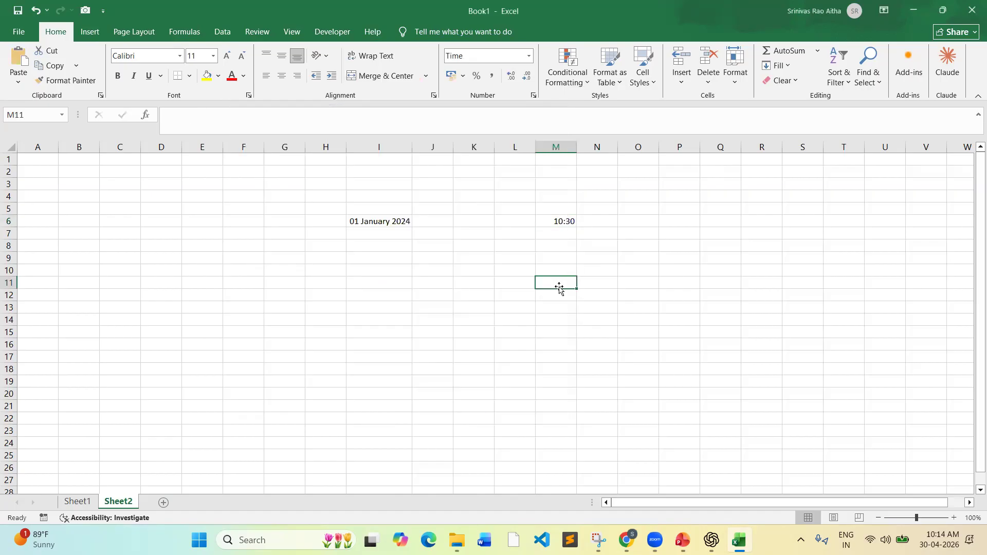
Change the time type of cell M6 to the 12-hour format 1.30.55 PM.
left_click(564, 221)
left_click(533, 96)
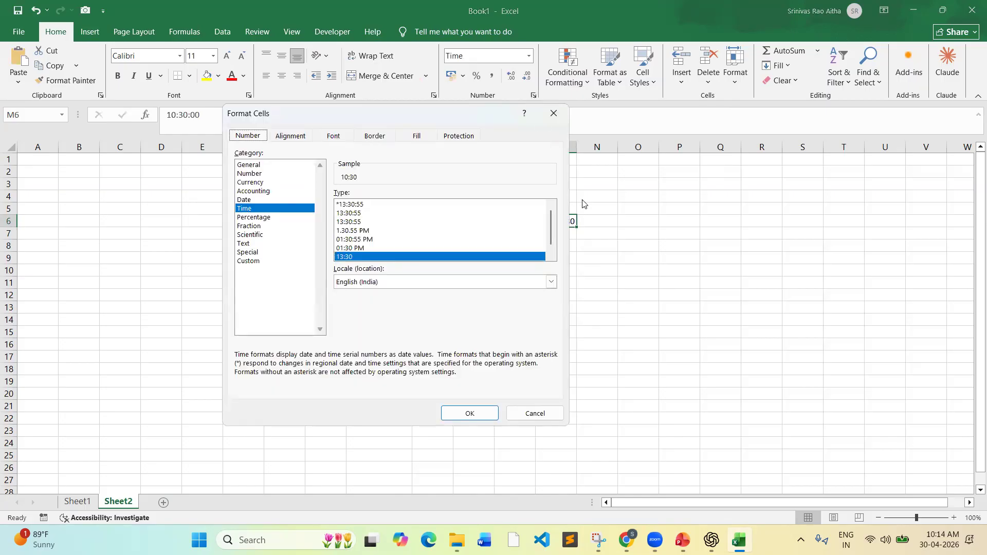
left_click(551, 256)
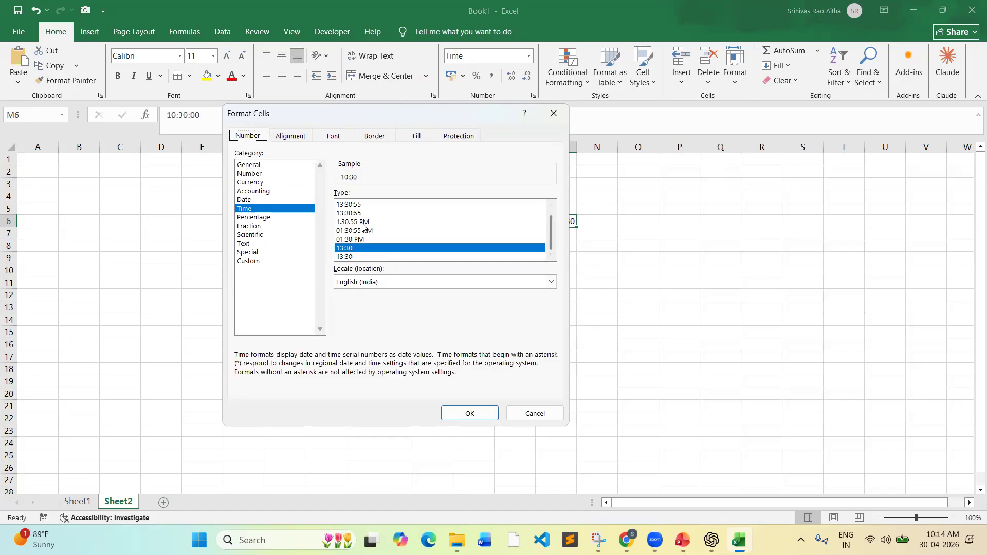
left_click(354, 222)
left_click(480, 416)
left_click(556, 323)
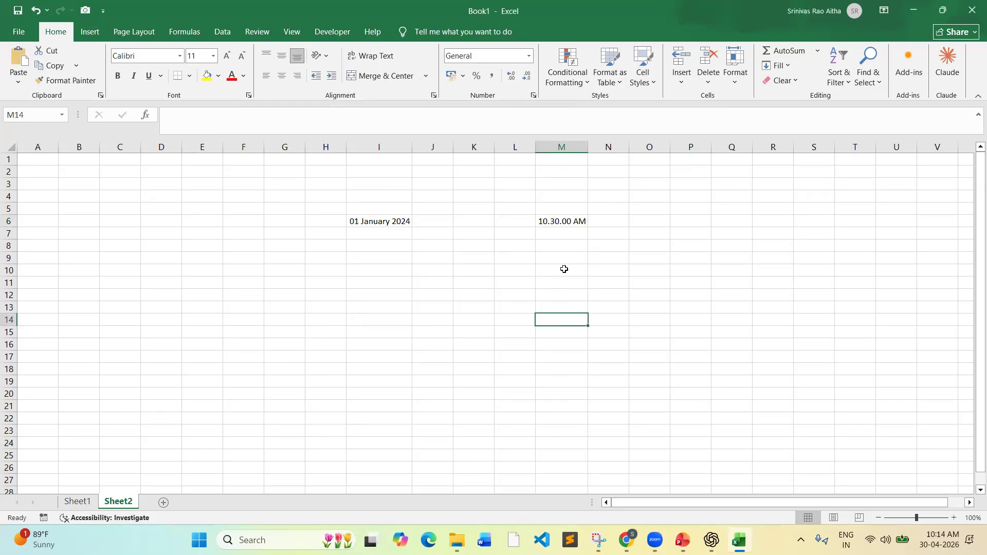
left_click(555, 224)
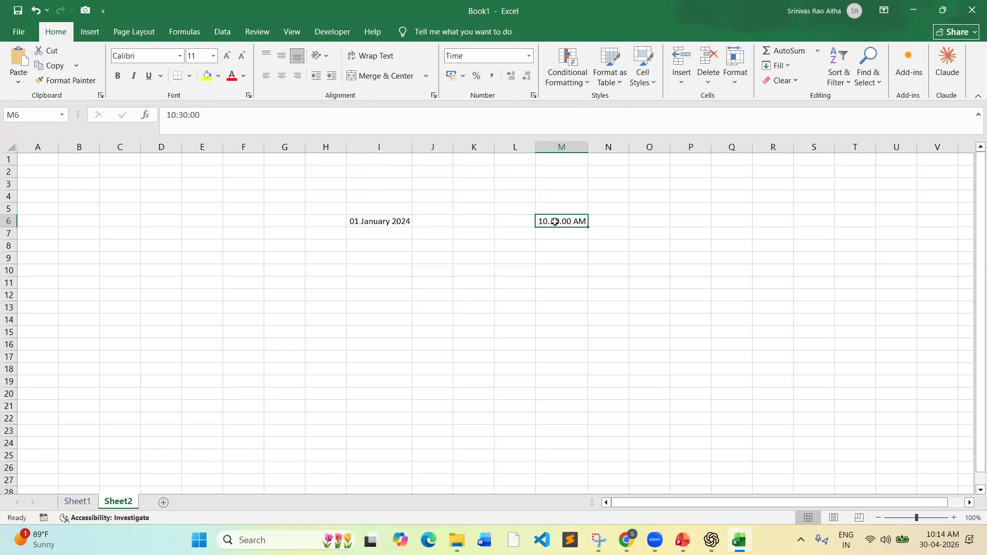
Switch to the PowerPoint deck and review the slides on custom formatting, how to apply it, and common custom formats.
left_click(682, 537)
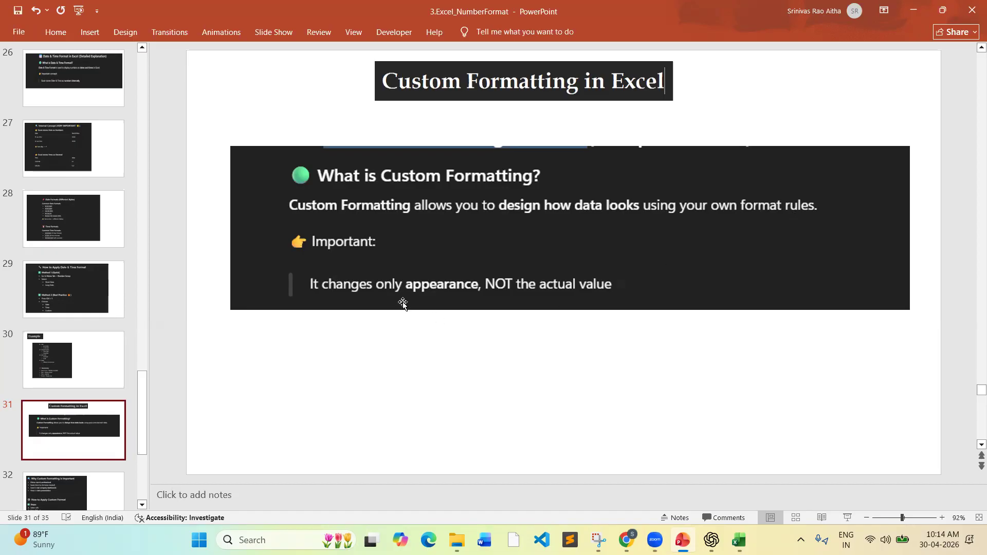
scroll(403, 304, "down", 1)
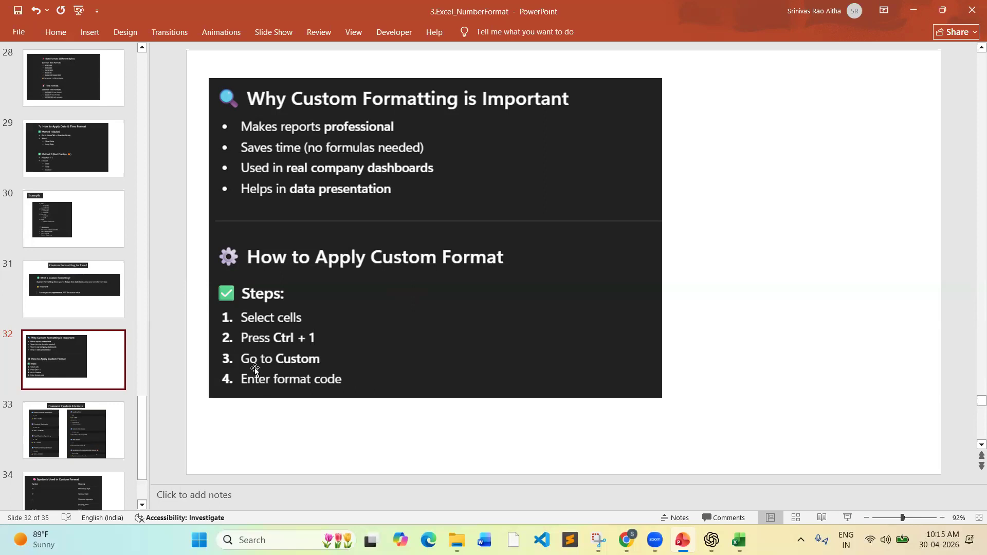
scroll(298, 387, "down", 1)
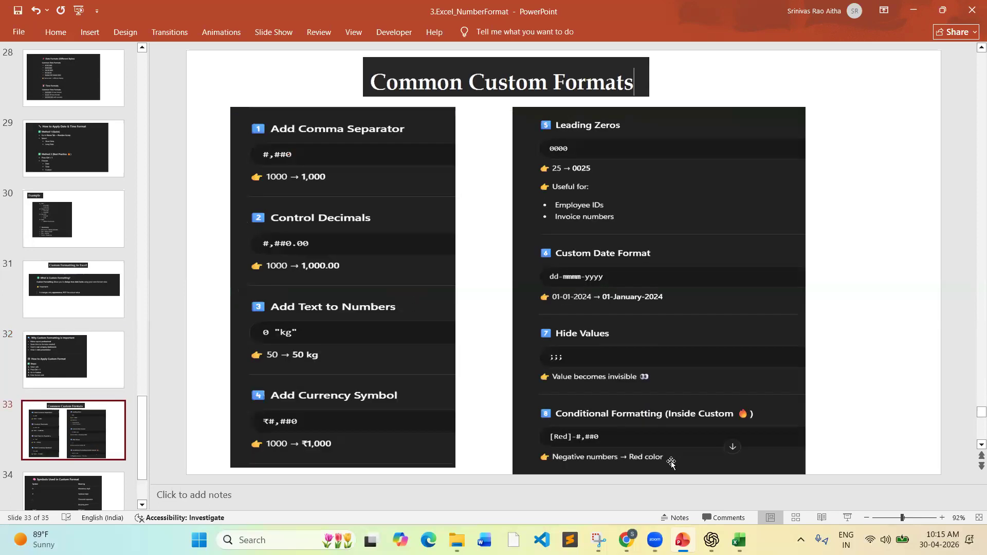
Return to the Excel workbook, add a new worksheet and enter 1000 in its cell I6.
left_click(739, 540)
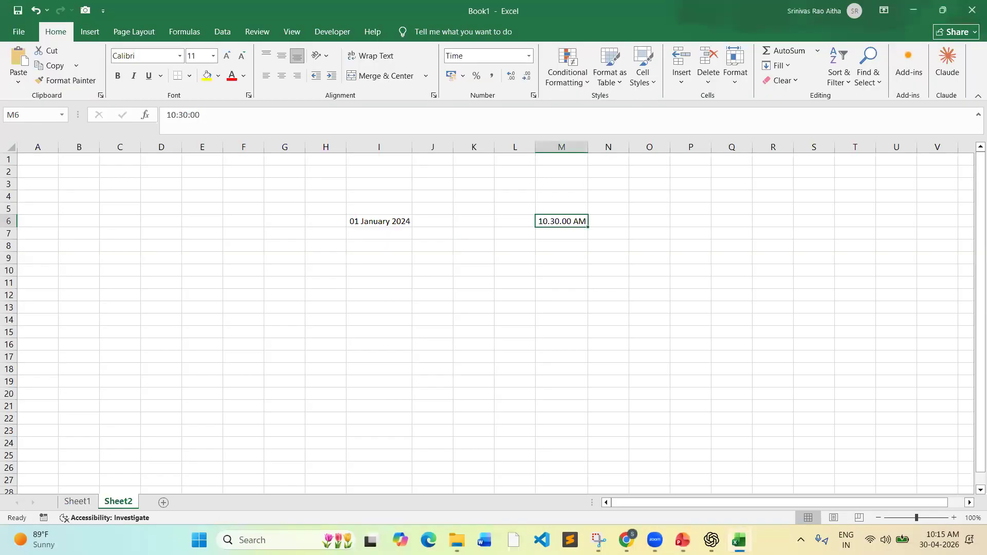
left_click(163, 503)
left_click(362, 222)
type("1000")
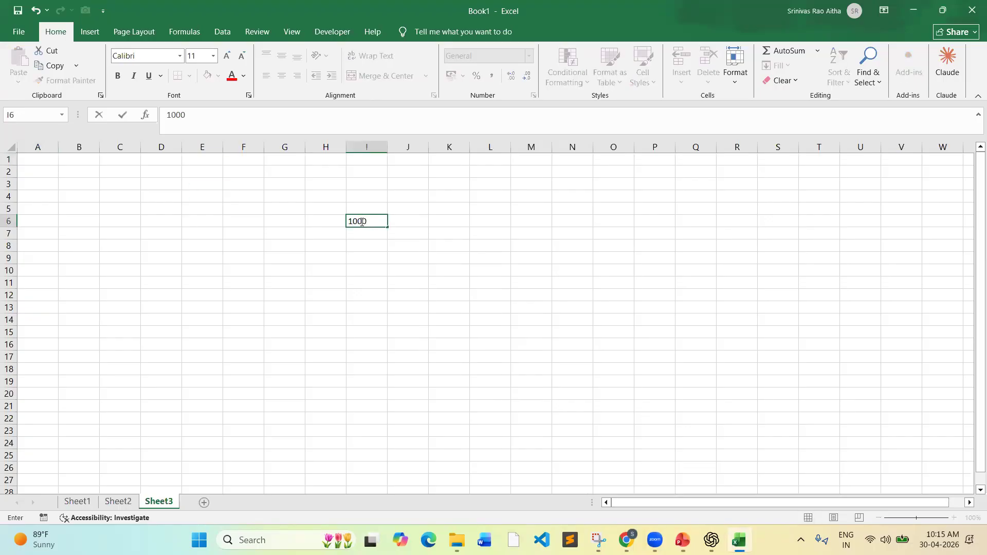
key("Return")
Check the comma separator code on the PowerPoint slide and apply the custom number format #,##0 to cell I6 in Excel.
key("alt+Tab")
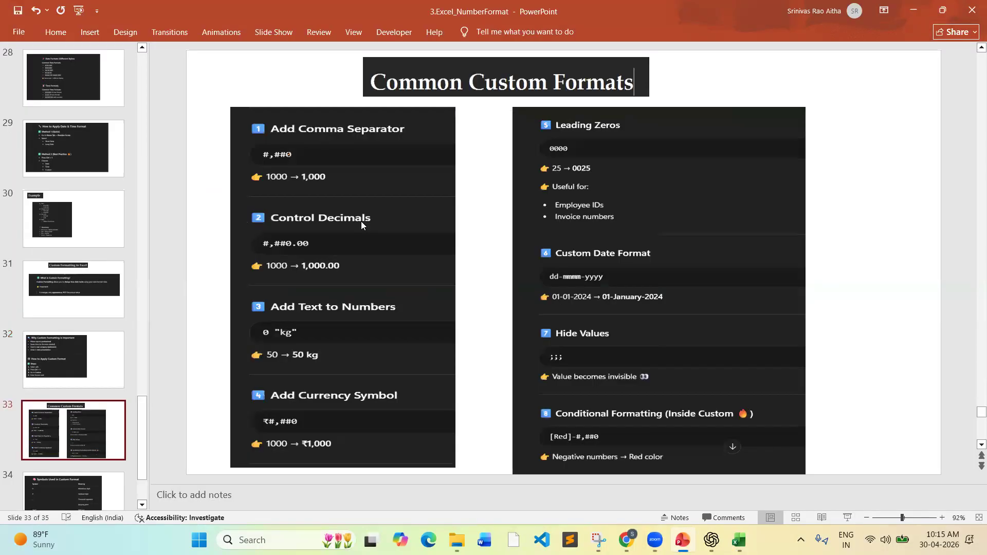
key("alt+Tab")
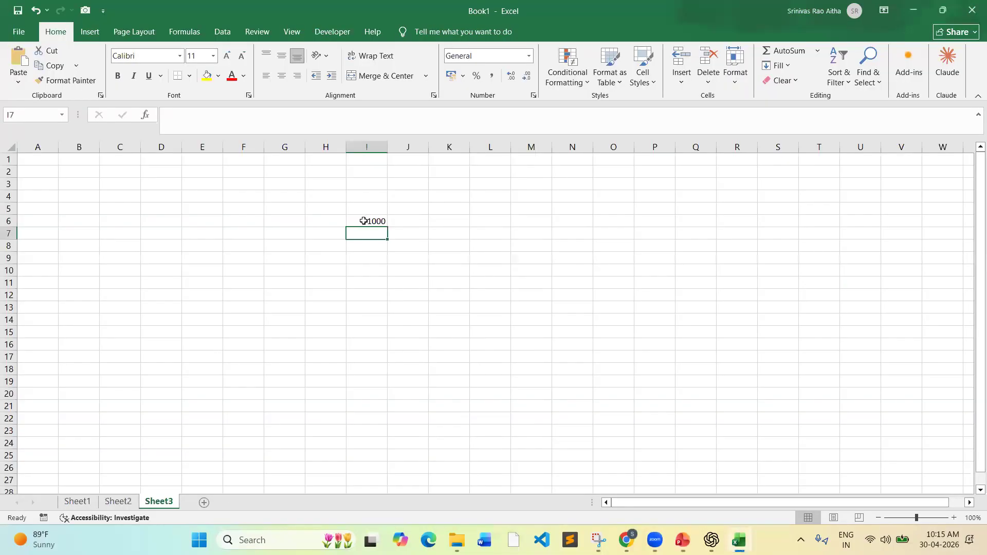
left_click(377, 220)
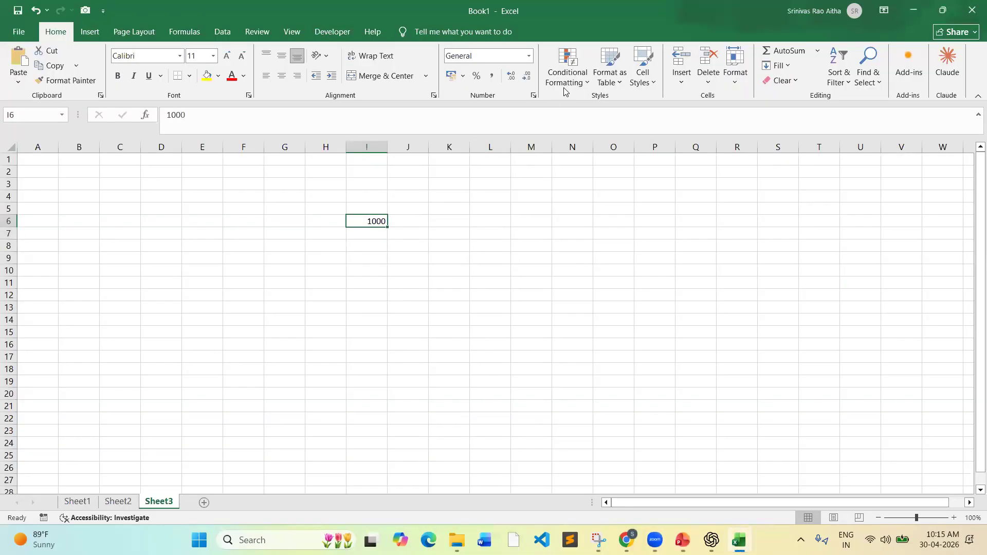
left_click(534, 96)
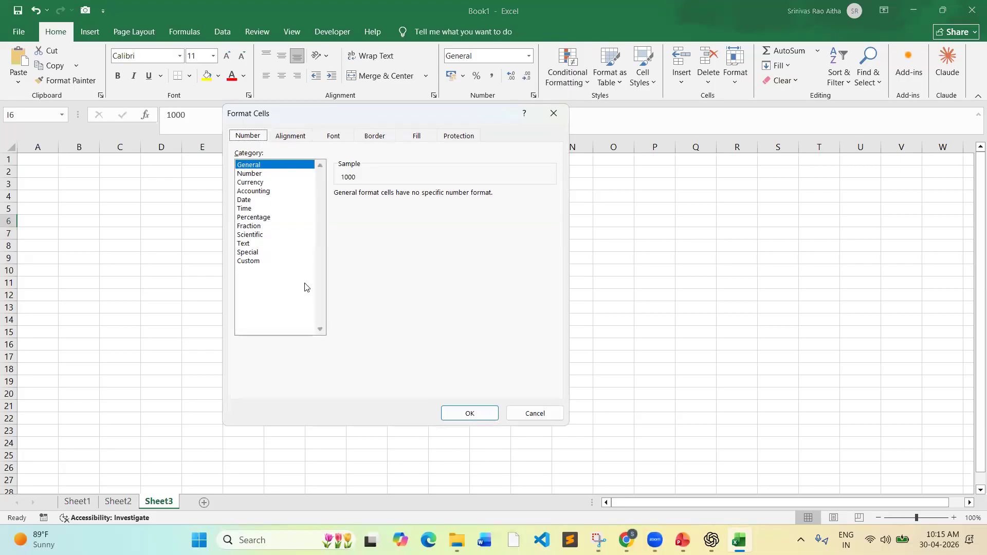
left_click(246, 261)
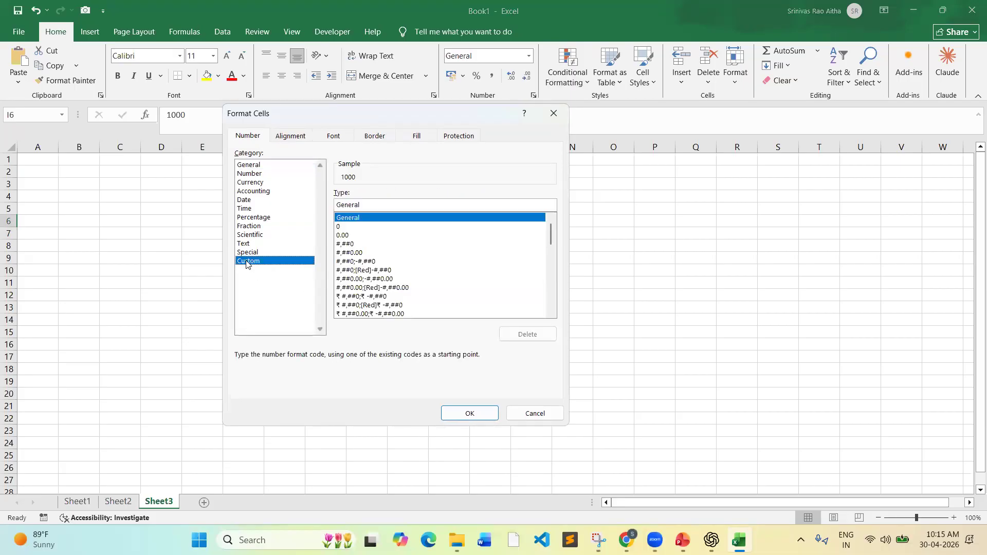
left_click(342, 244)
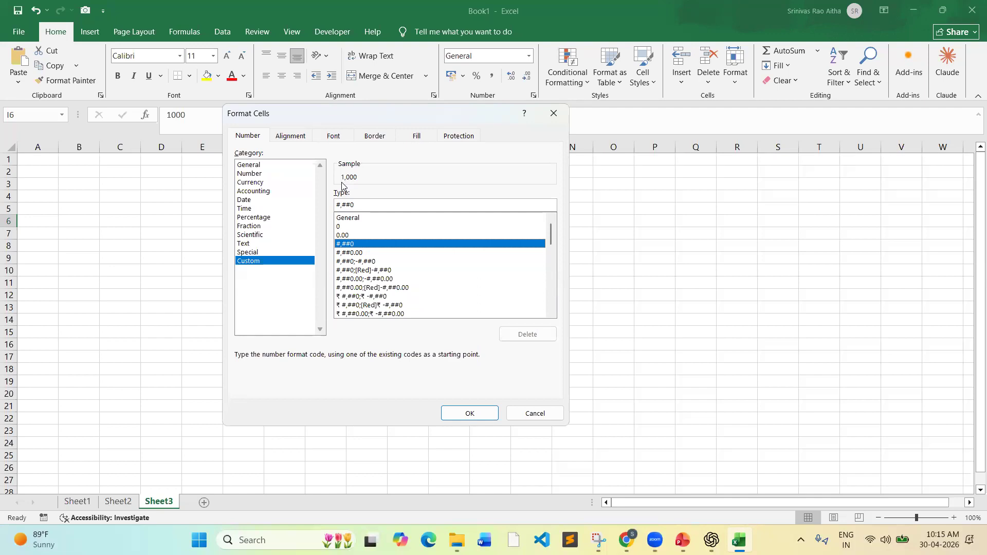
left_click(473, 414)
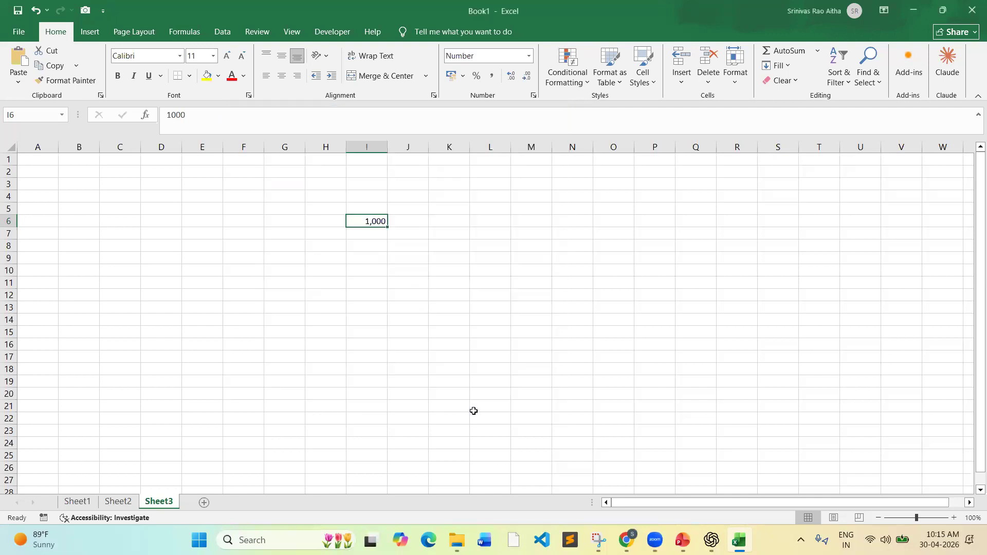
Undo the comma separator format on cell I6 and check the decimal control code on the PowerPoint slide.
left_click(437, 317)
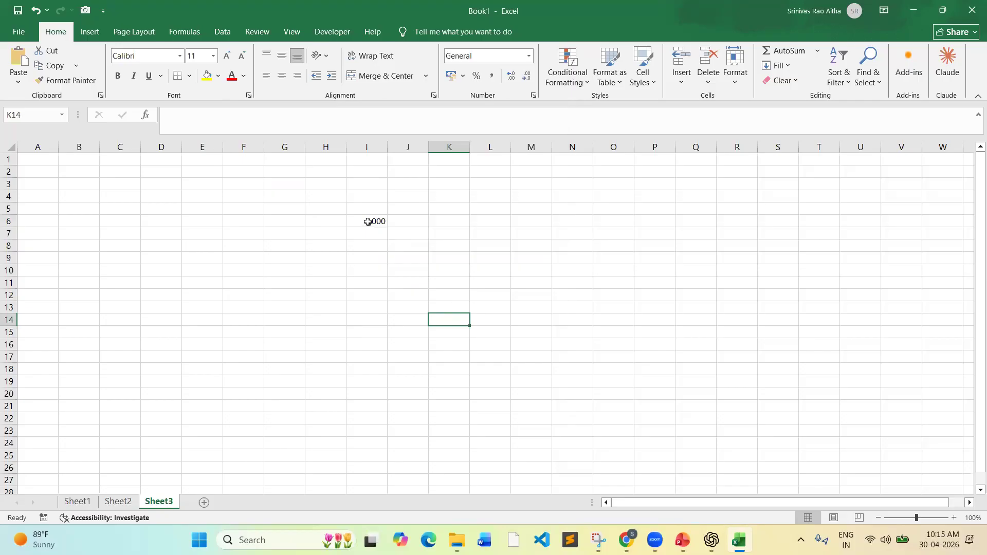
left_click_drag(371, 222, 527, 281)
left_click(471, 332)
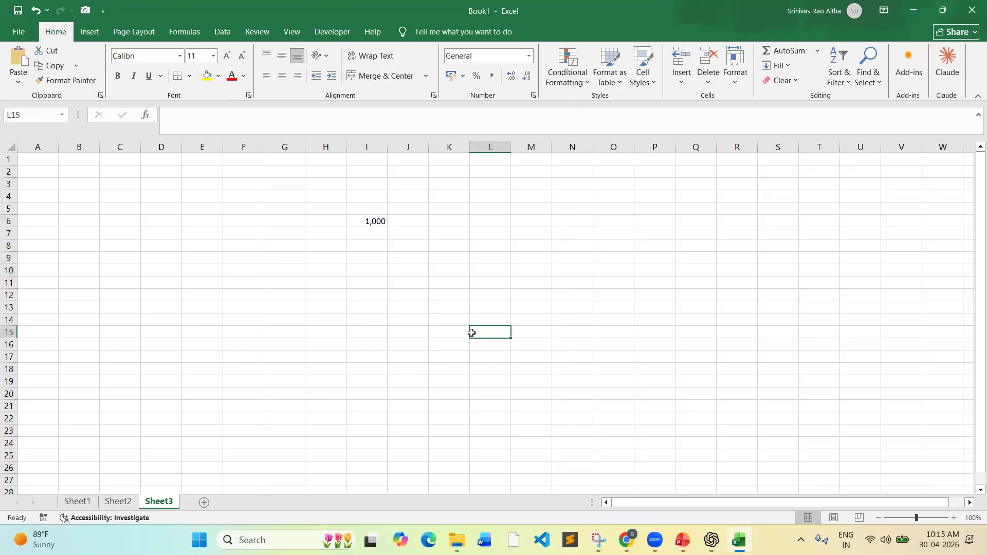
key("ctrl+z")
key("alt+Tab")
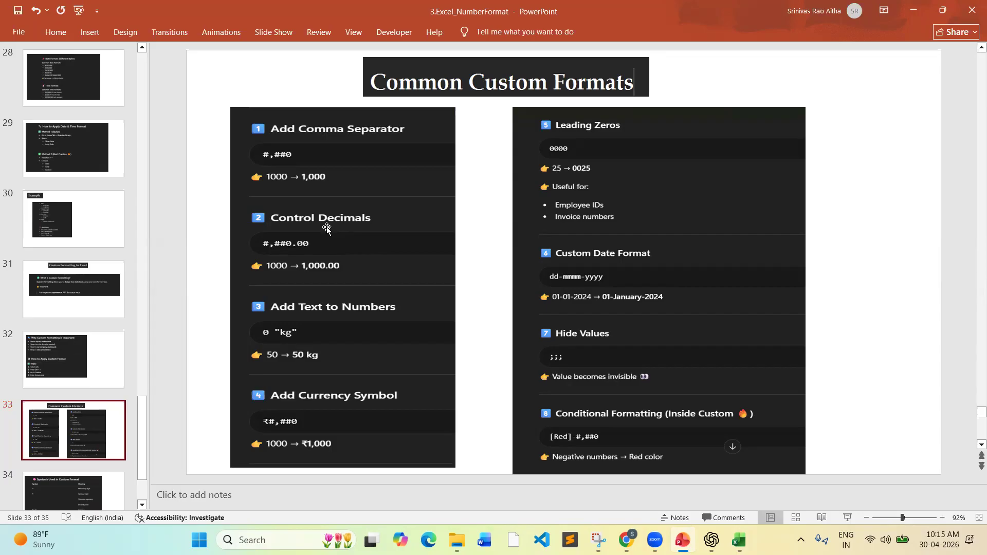
key("alt+Tab")
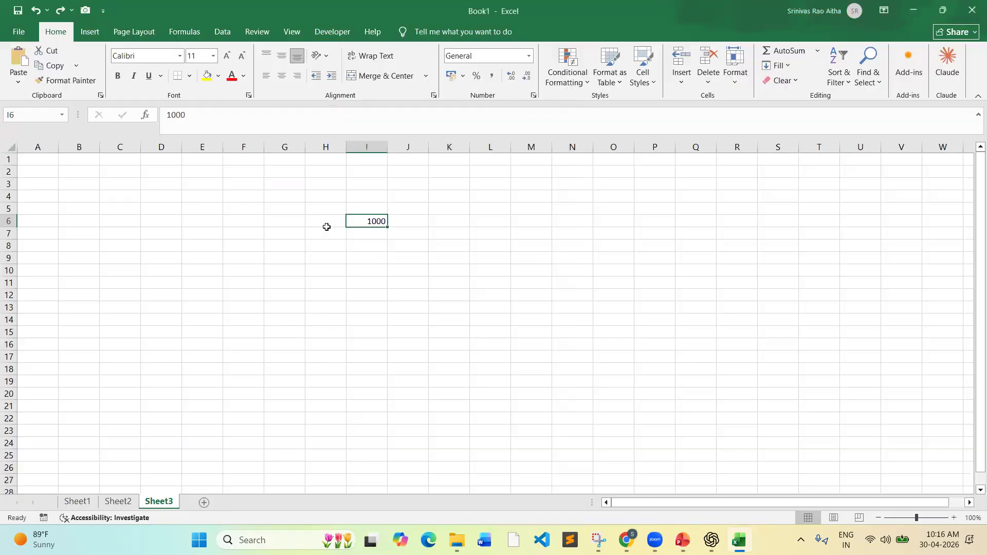
Apply the custom number format #,##0.00 to cell I6 in Excel.
left_click(534, 95)
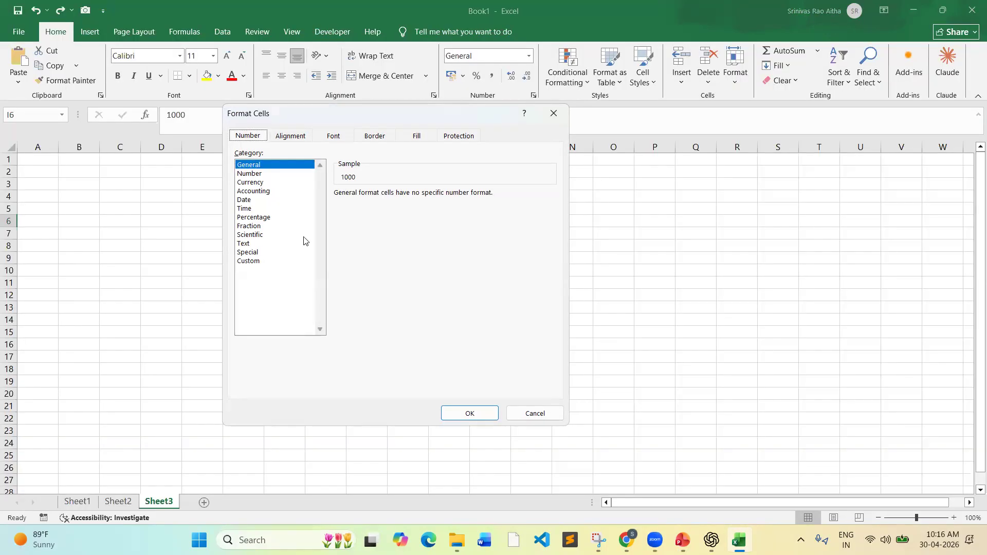
left_click(250, 261)
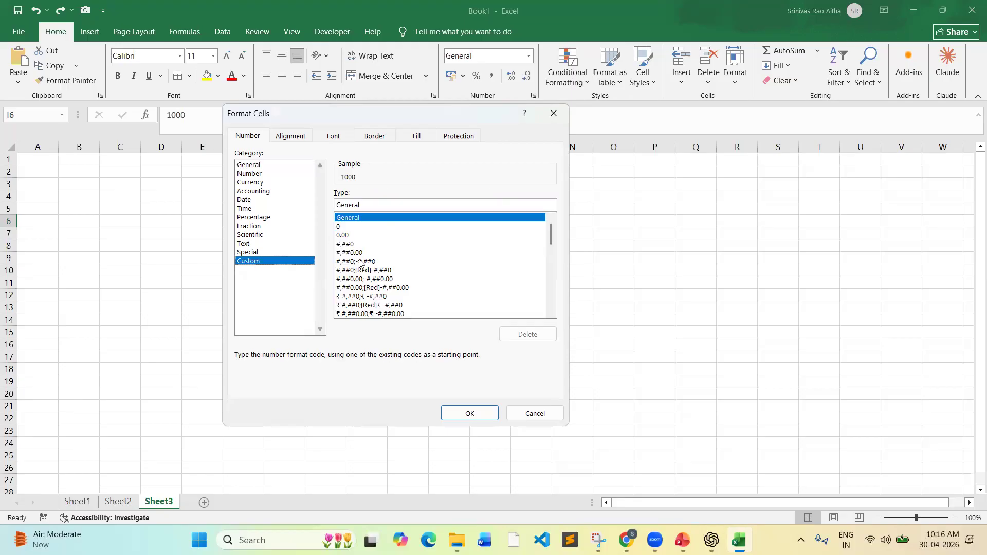
left_click(344, 254)
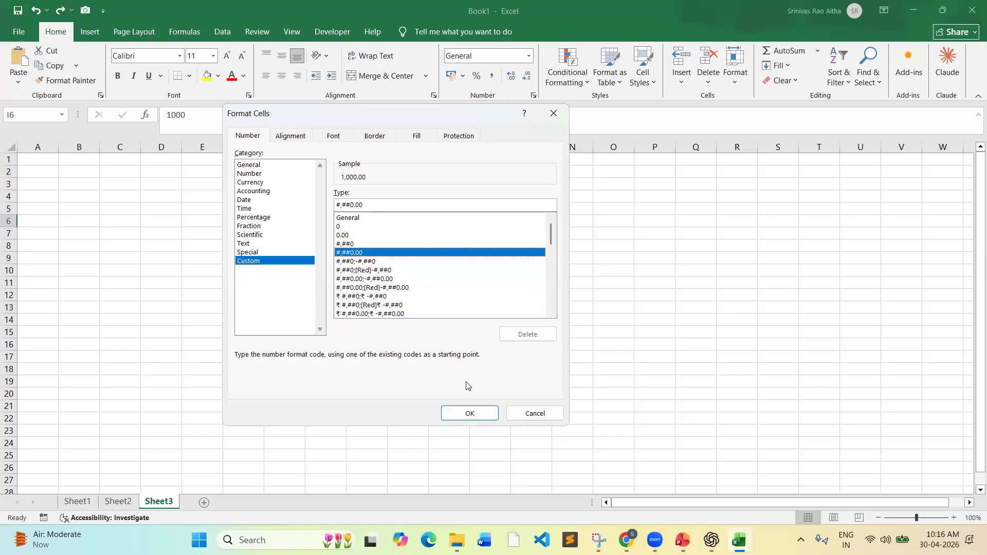
left_click(468, 411)
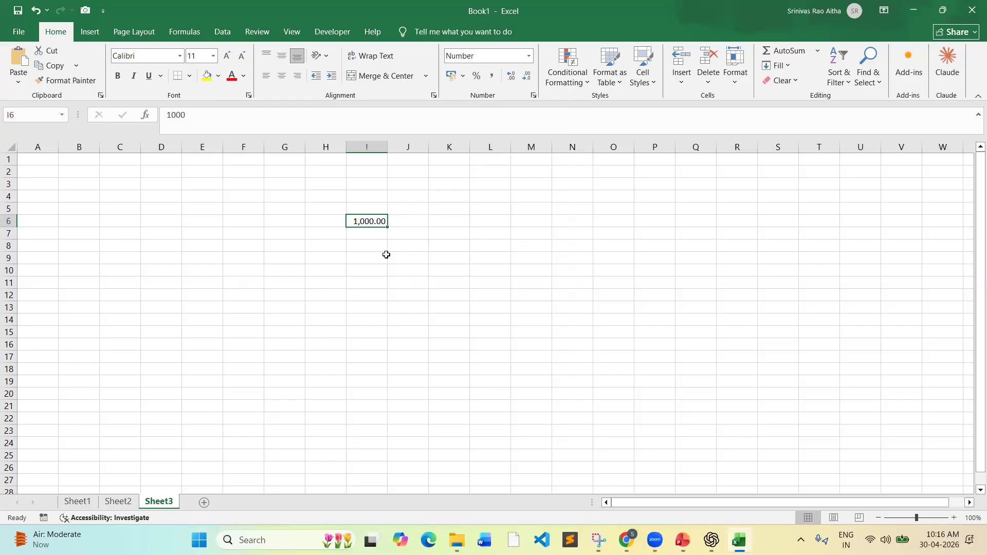
Enter 50 in cell M6, following the slide's text-to-numbers example, and open its custom number format settings.
key("alt+Tab")
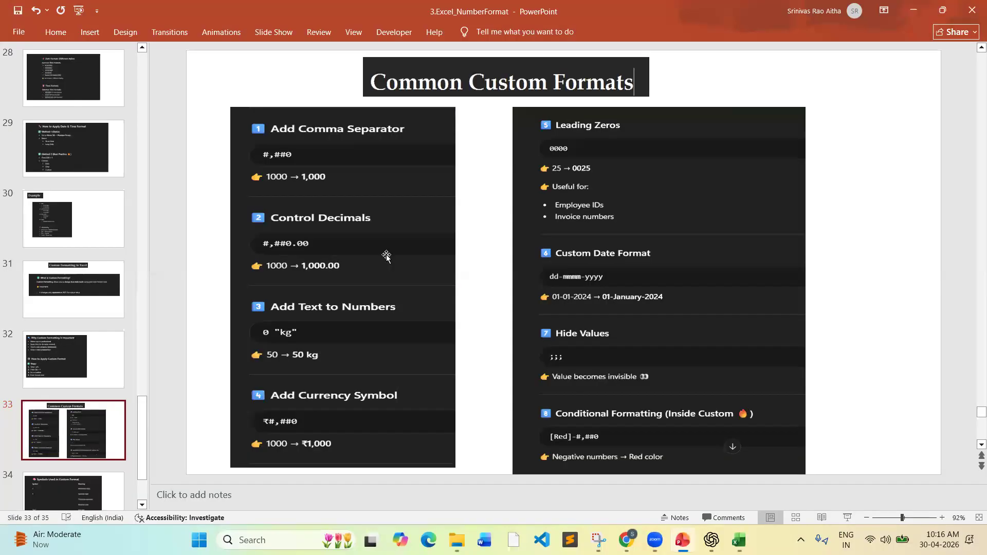
key("alt+Tab")
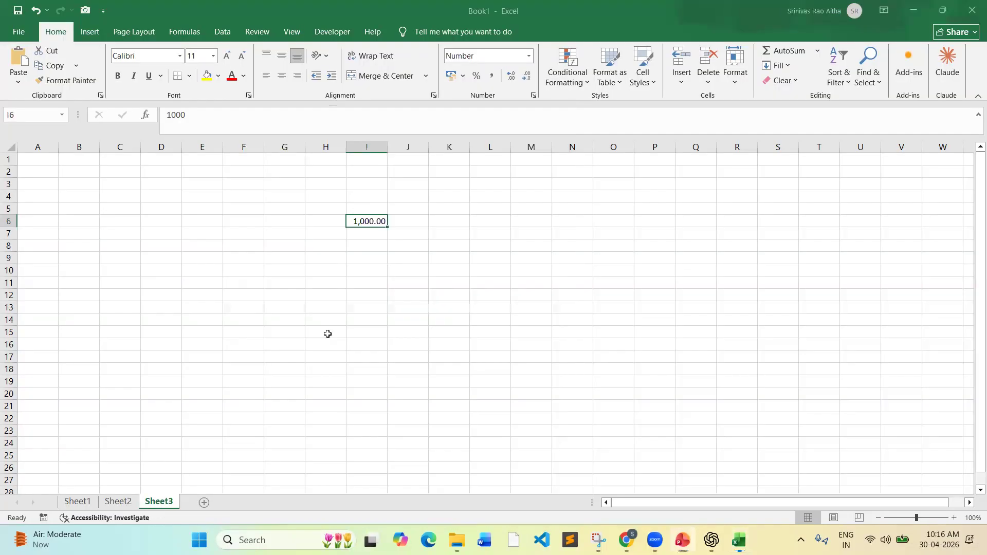
left_click(538, 221)
type("50")
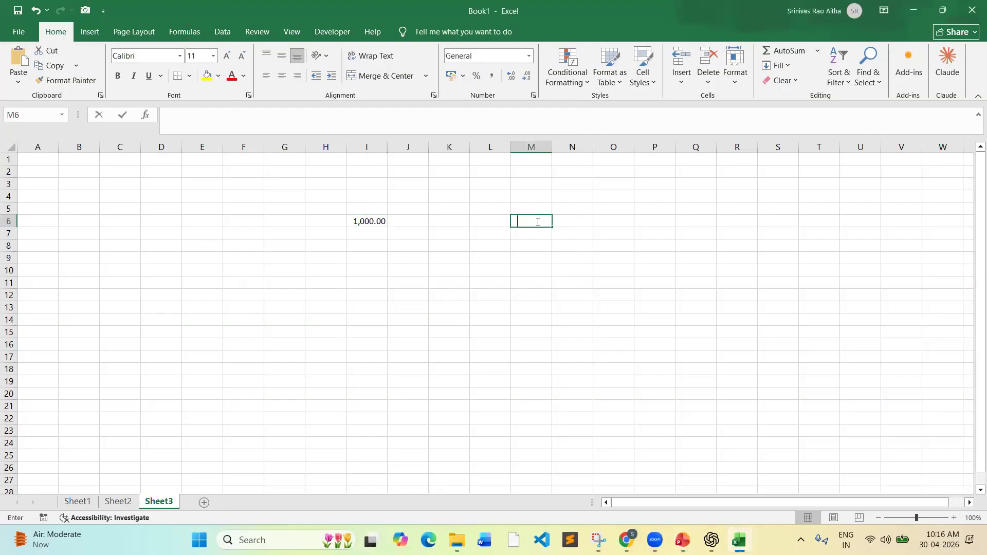
key("Return")
left_click(538, 221)
key("alt+Tab")
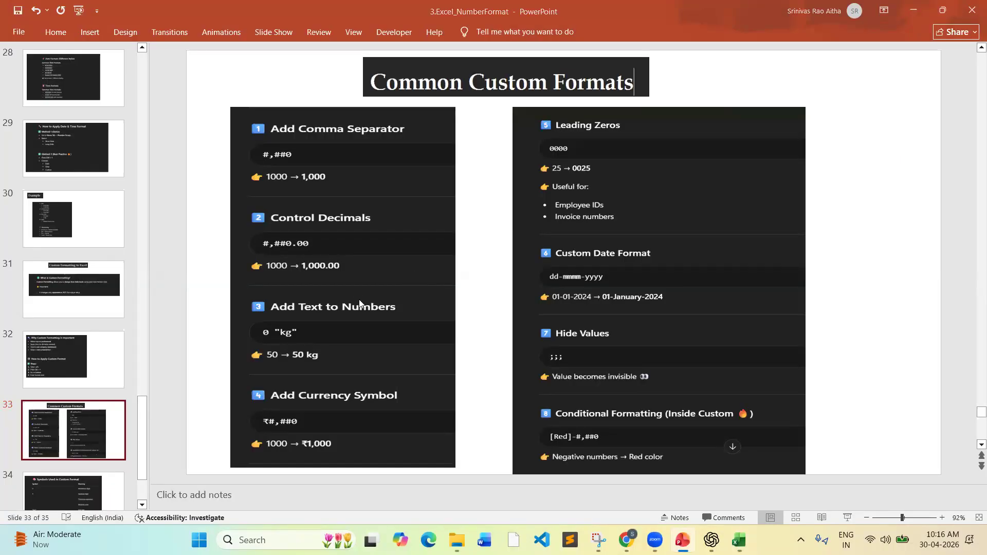
key("alt+Tab")
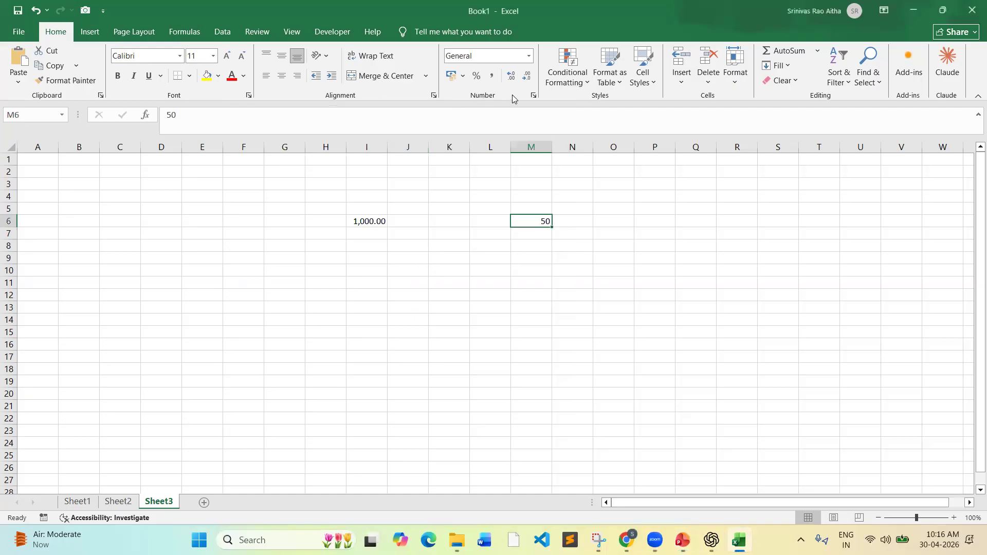
left_click(533, 96)
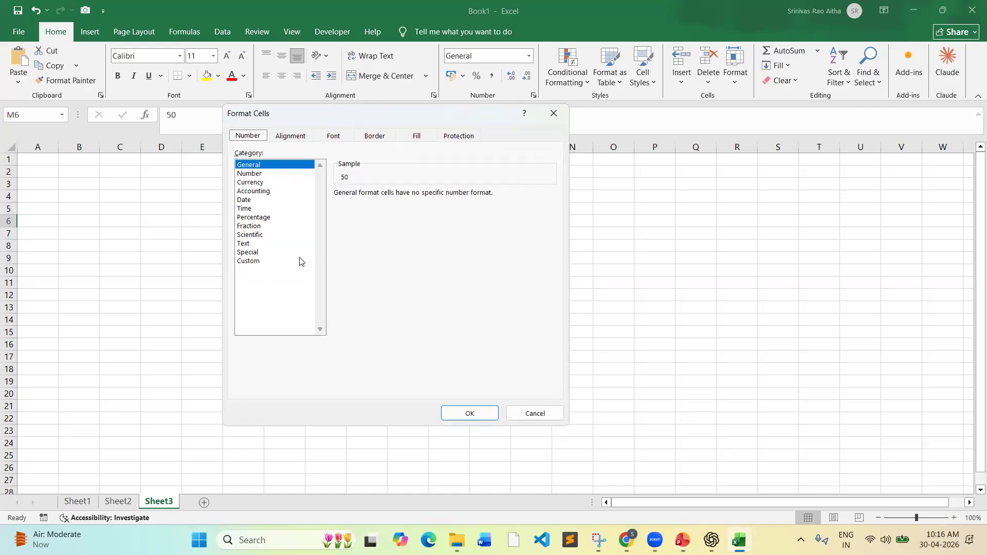
left_click(250, 262)
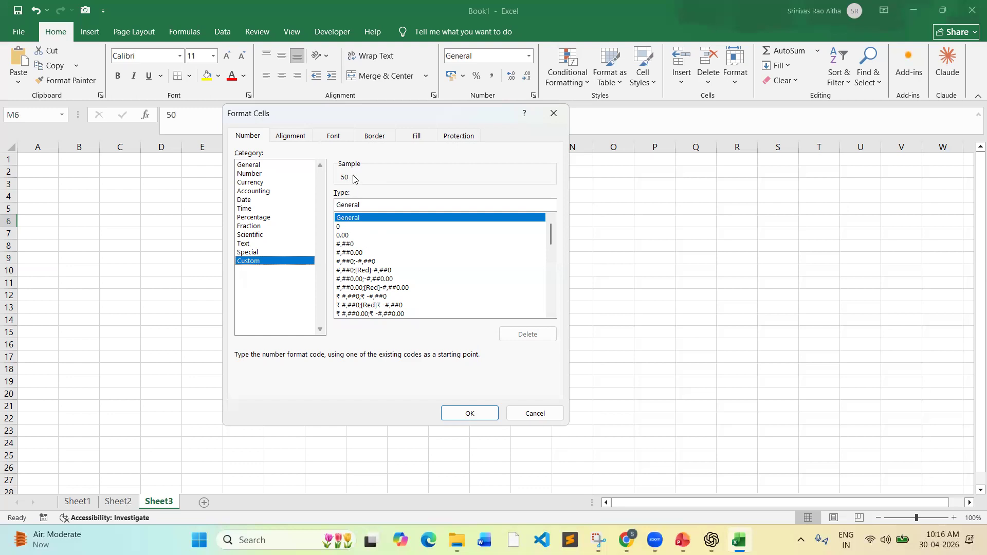
Try replacing the #,##0 code for cell M6 with the custom code # kg.
left_click(346, 245)
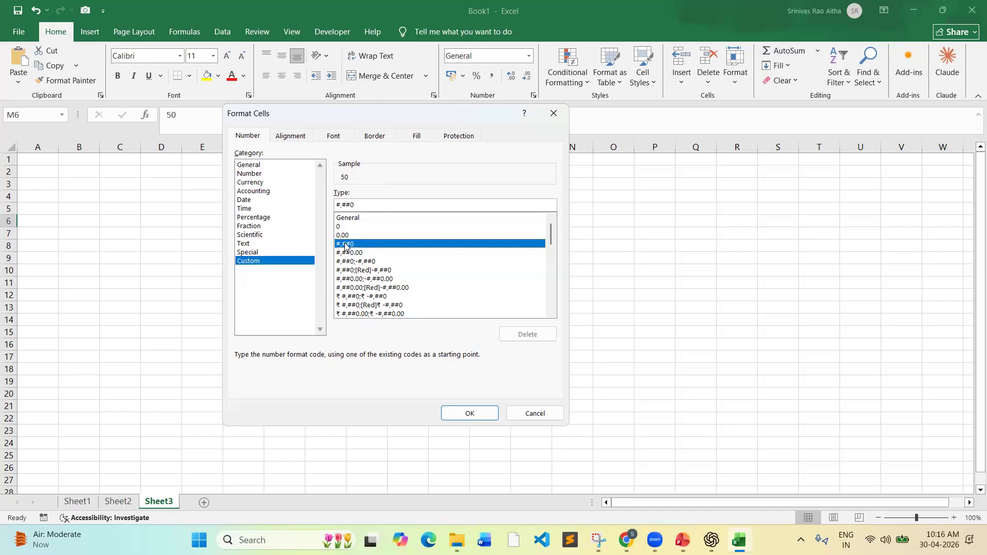
left_click(359, 202)
key("BackSpace")
key("BackSpace")
key("BackSpace")
key("BackSpace")
key("BackSpace")
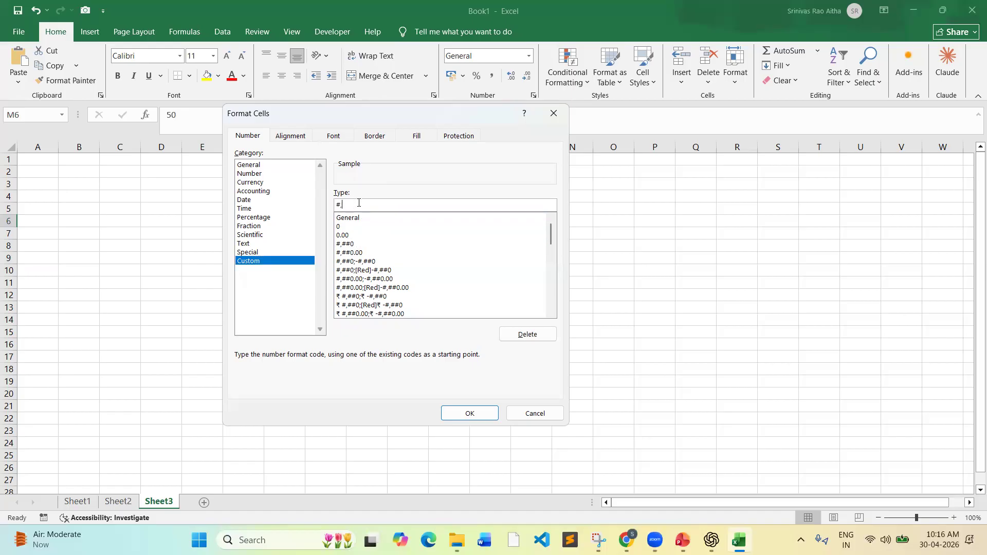
type("50")
key("BackSpace")
key("BackSpace")
type("# kg")
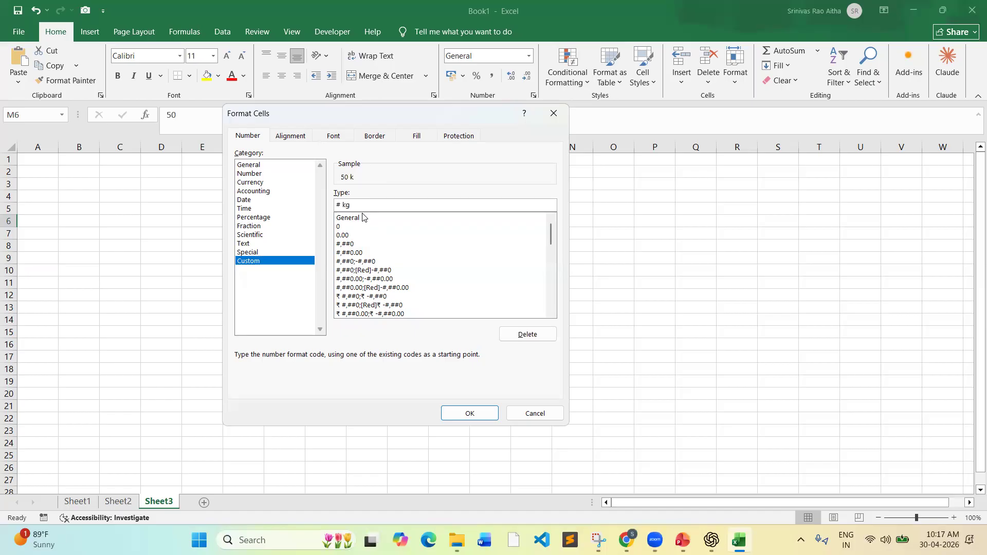
Try the uppercase unit KG in the custom format code and remove it again.
key("BackSpace")
key("BackSpace")
type("KG")
key("BackSpace")
key("BackSpace")
type("KG")
key("BackSpace")
key("BackSpace")
left_click(344, 245)
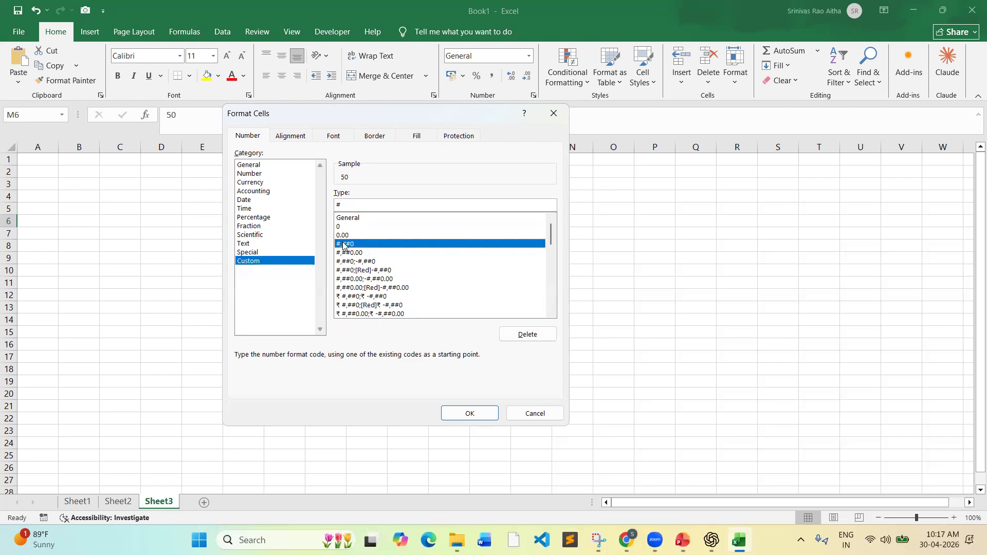
Clear the format code and try to apply #kg to cell M6.
left_click(364, 205)
key("BackSpace")
key("BackSpace")
key("BackSpace")
key("BackSpace")
key("BackSpace")
type("##")
key("BackSpace")
key("BackSpace")
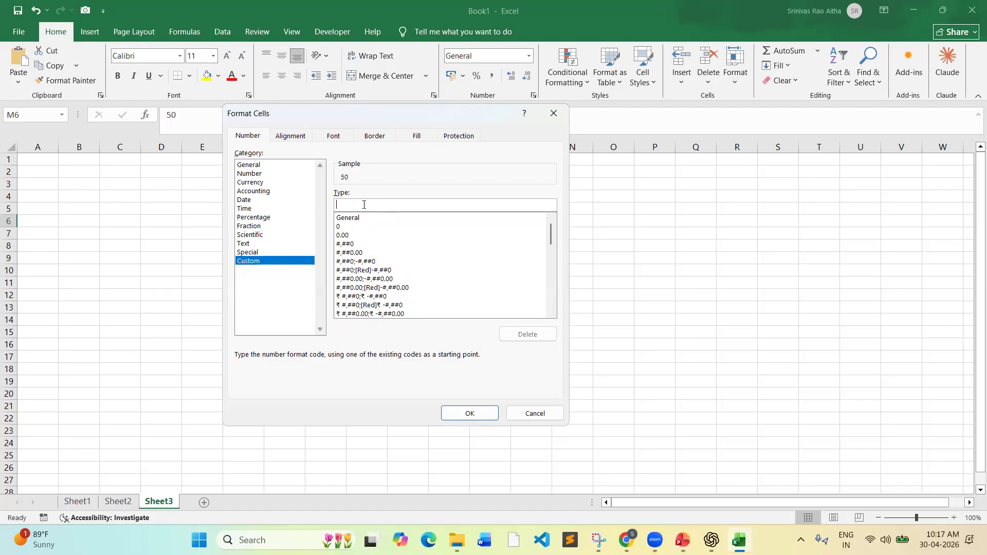
type("#kg")
left_click(470, 414)
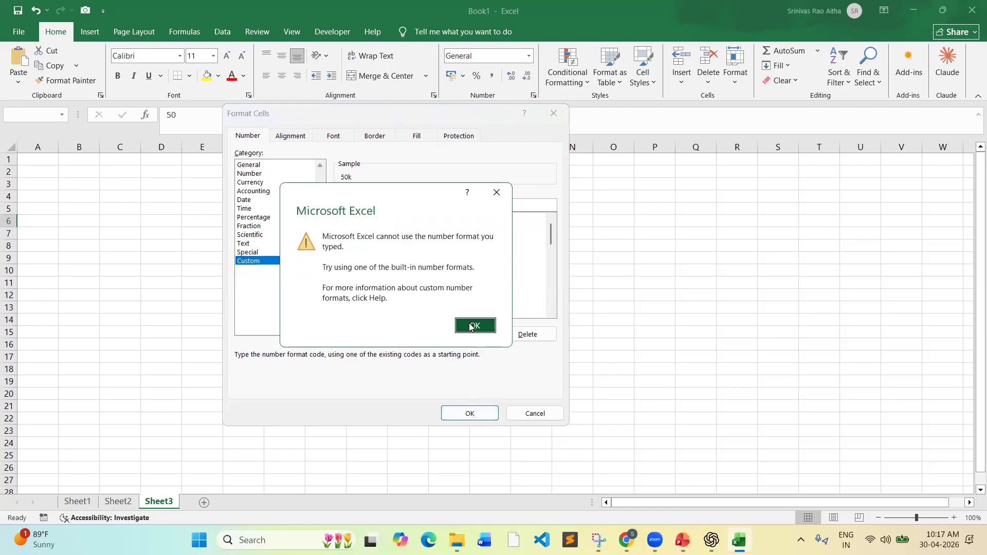
left_click(470, 326)
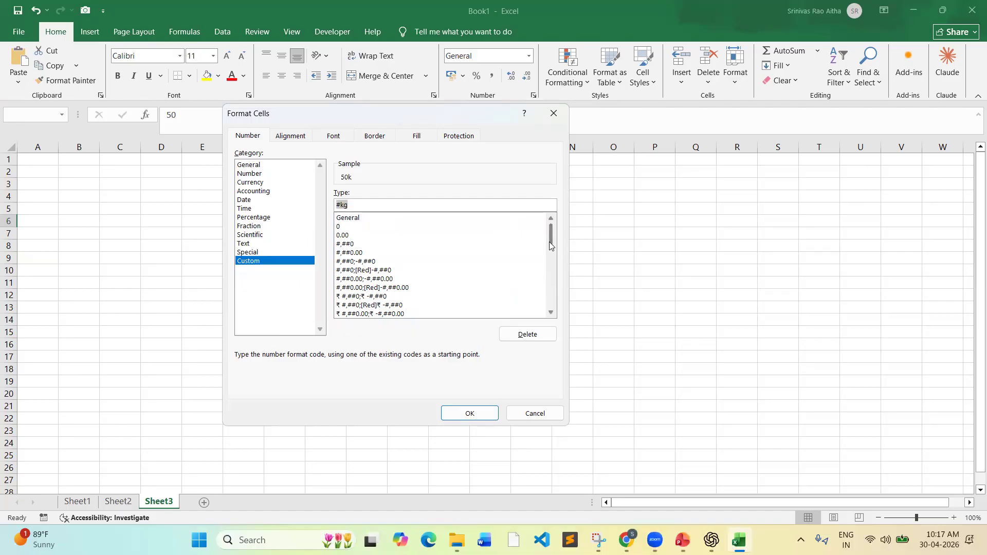
Check the text format code on the PowerPoint slide and try to apply 0 KG to cell M6 in Excel.
key("alt+Tab")
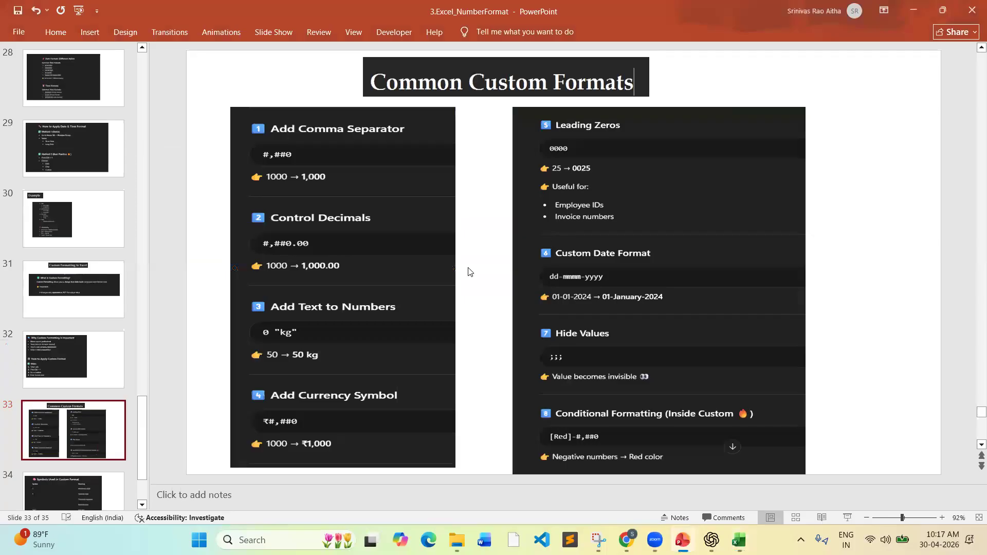
key("alt+Tab")
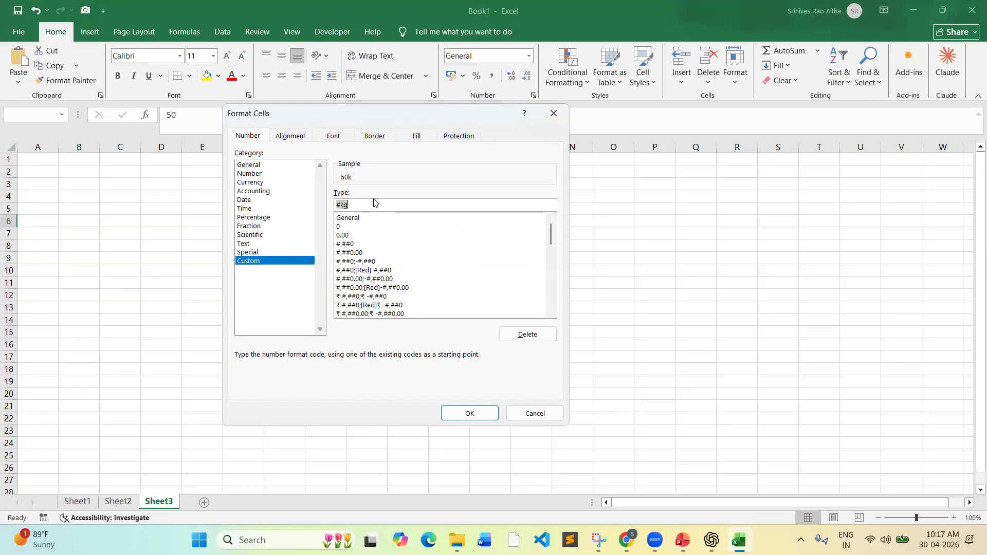
key("BackSpace")
type("0 kg")
key("BackSpace")
key("BackSpace")
key("BackSpace")
type("KG")
key("BackSpace")
key("BackSpace")
type("KG")
left_click(484, 411)
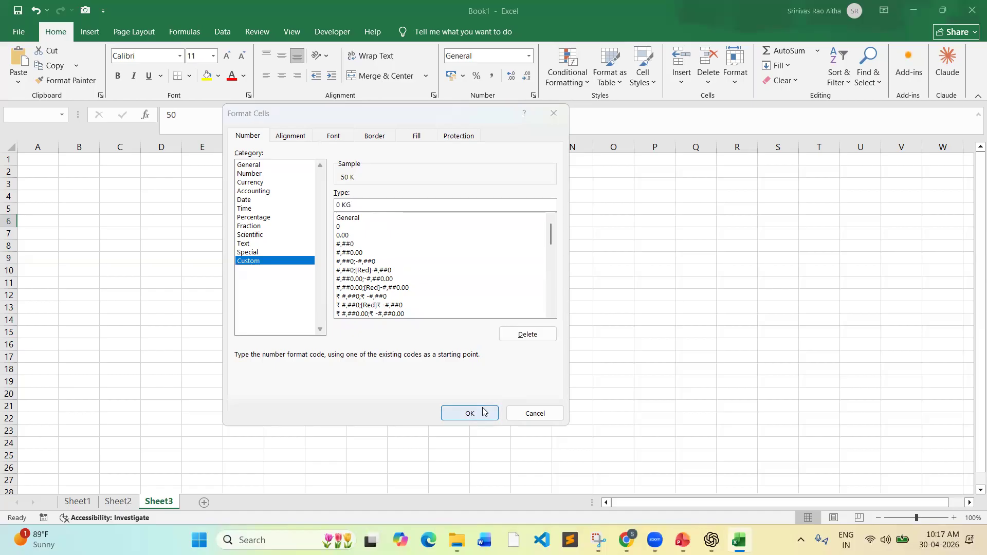
left_click(468, 324)
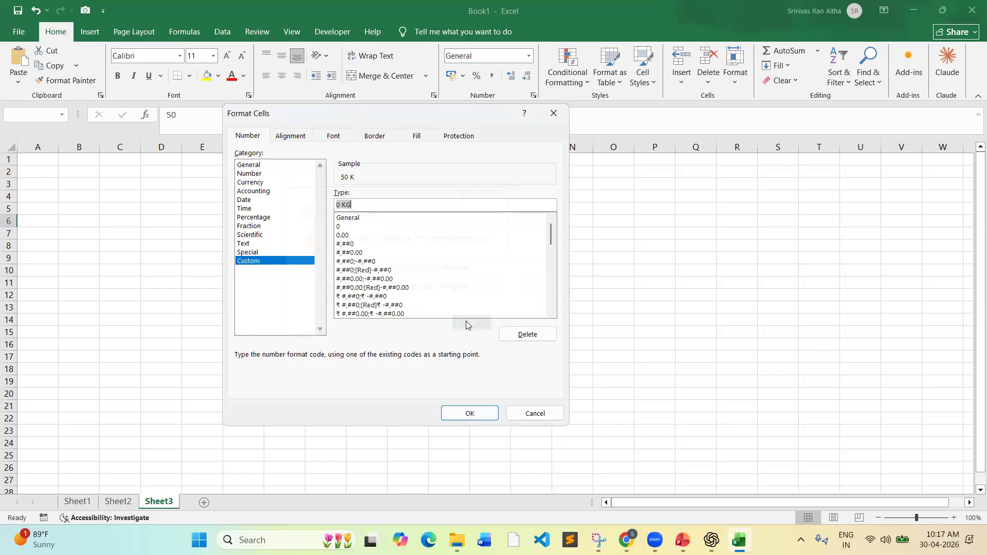
Recheck the quoted text code on the PowerPoint slide and apply the custom format 0 "kg" to cell M6 in Excel.
key("alt+Tab")
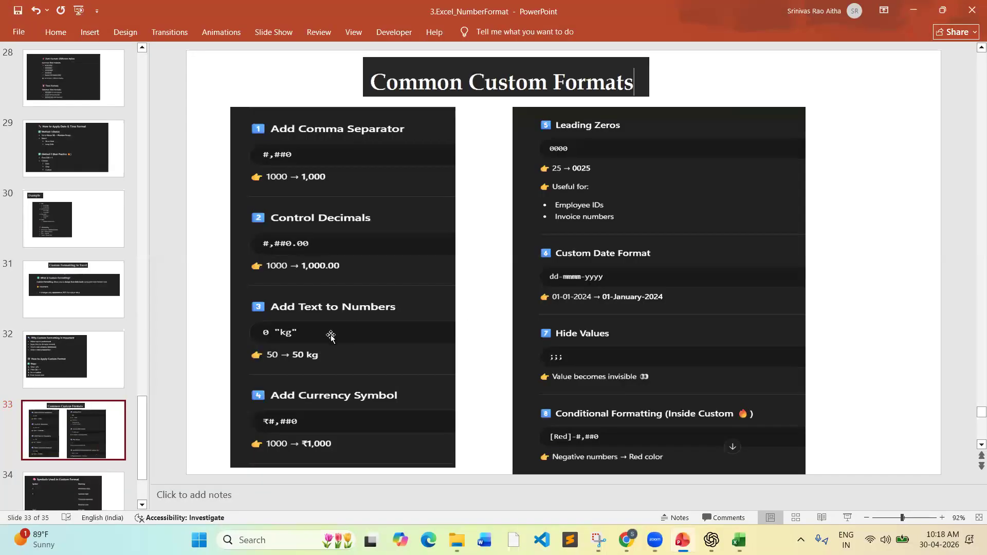
key("alt+Tab")
key("BackSpace")
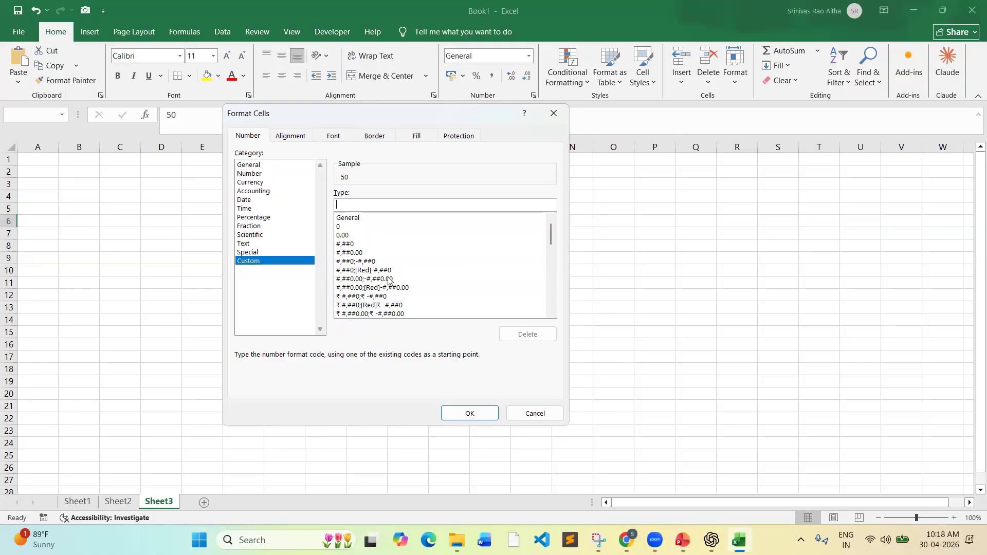
type("0 \"kg\"")
left_click(470, 414)
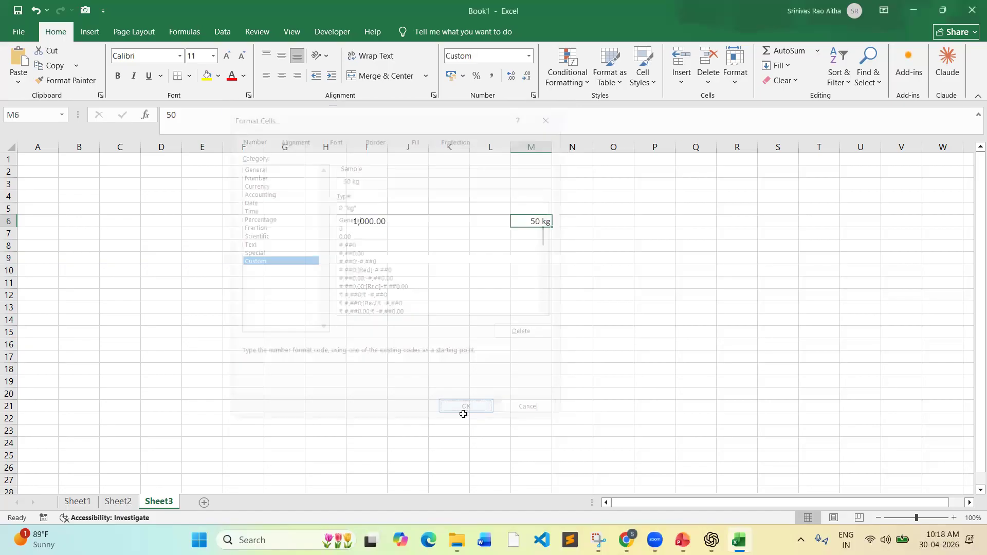
left_click(532, 270)
left_click(532, 222)
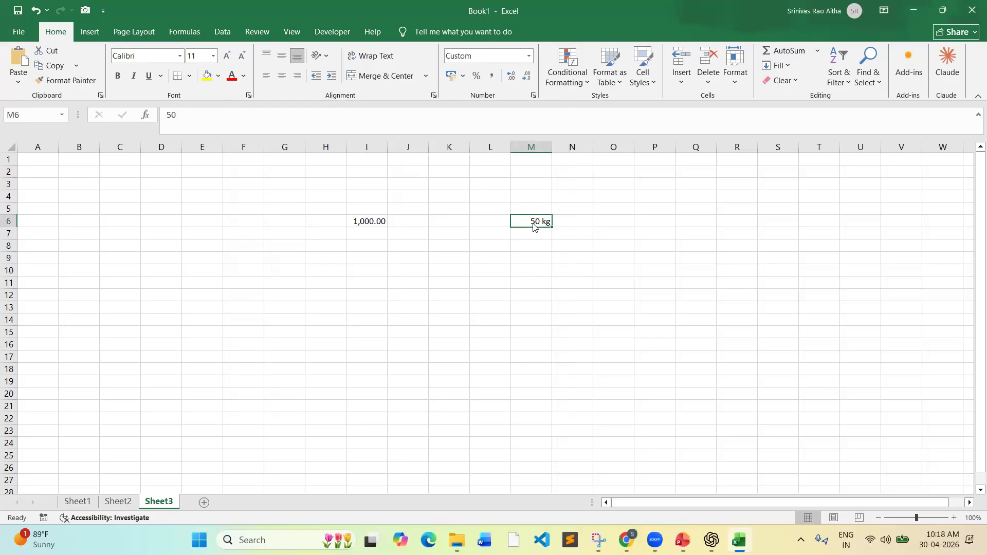
Check the currency symbol code on the PowerPoint slide and apply the custom format ₹ * #,##0 to cell M6 in Excel.
key("alt+Tab")
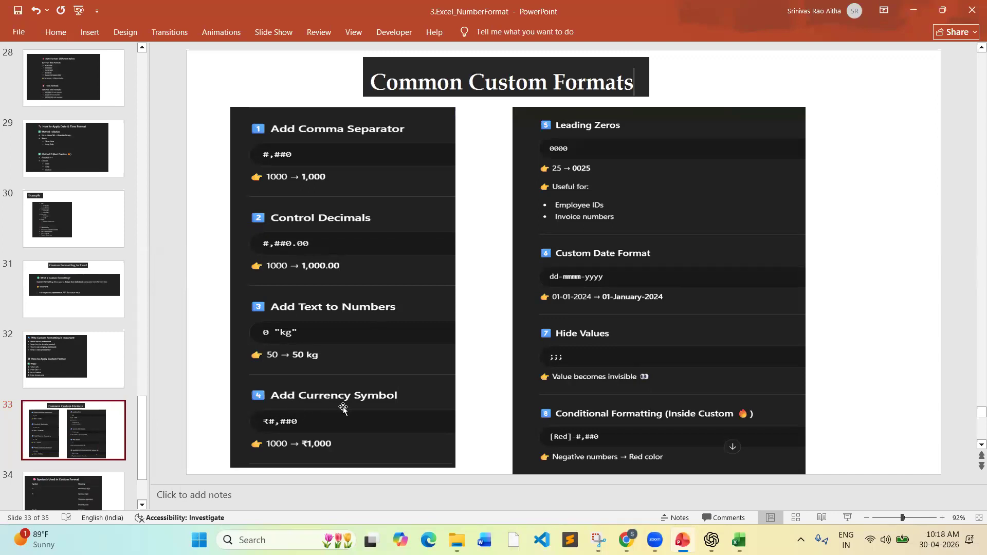
key("alt+Tab")
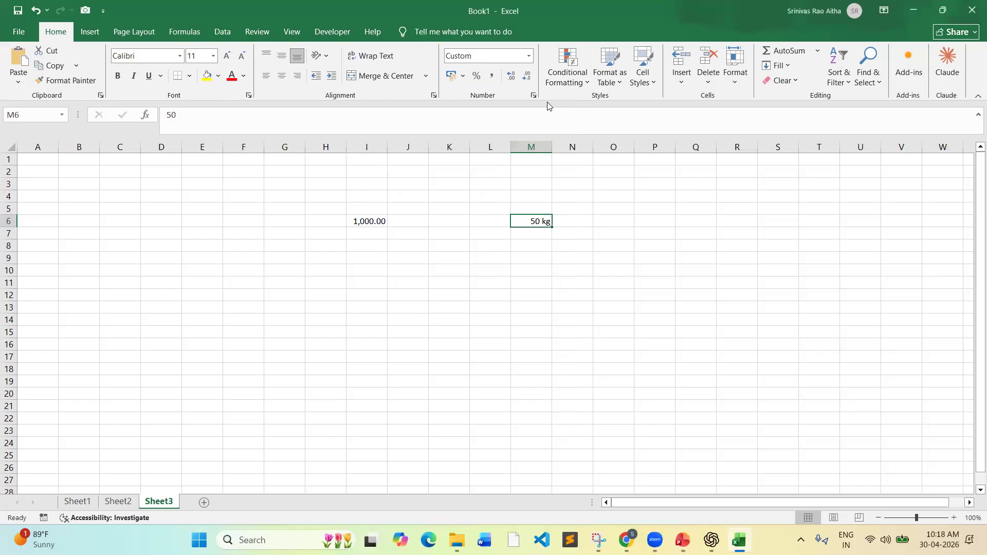
left_click(534, 95)
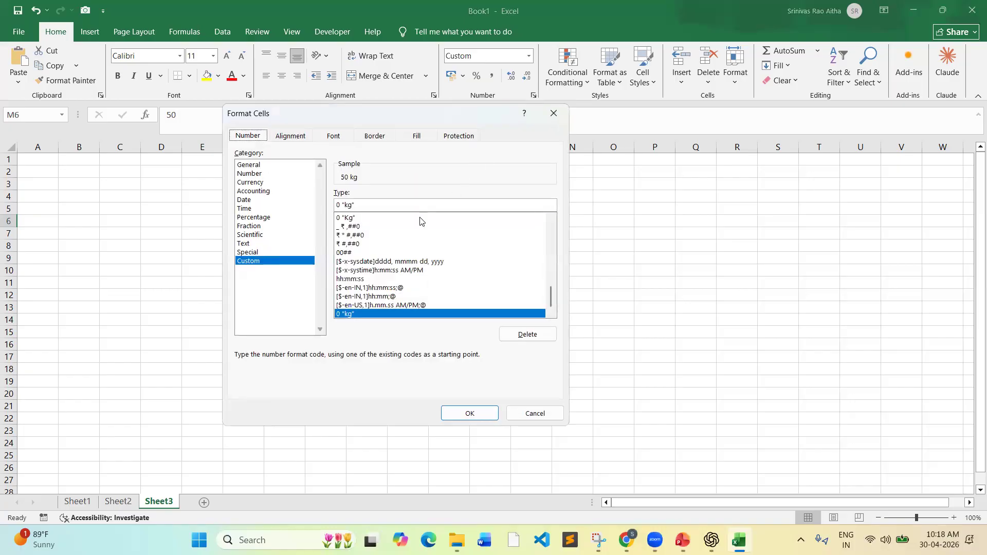
left_click(343, 237)
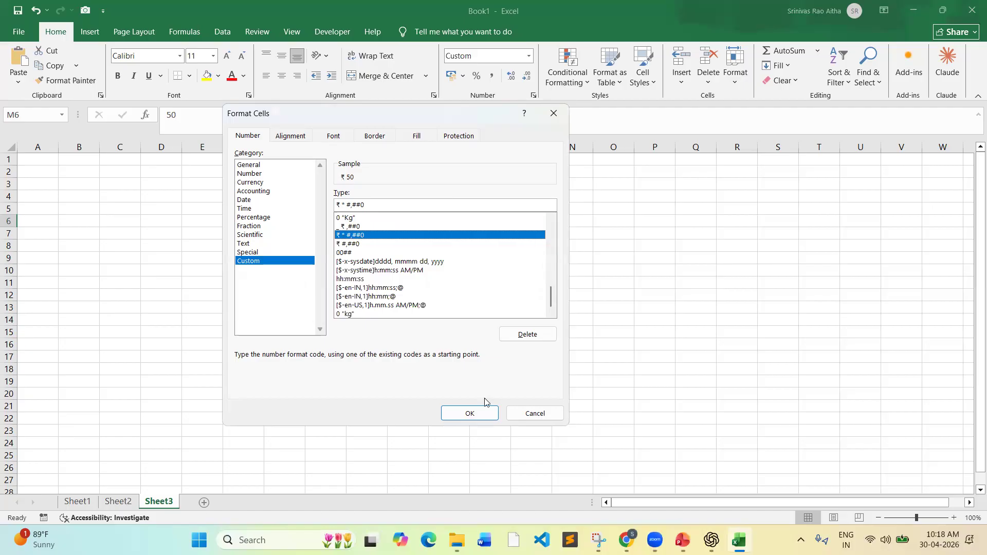
left_click(473, 410)
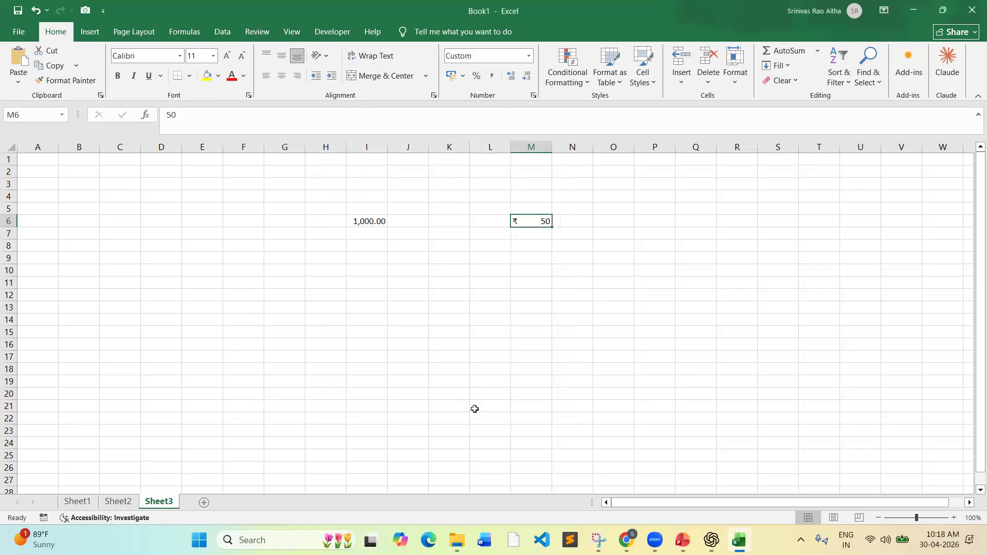
Review the custom format code of cell M6 and recheck the currency symbol code on the PowerPoint slide, returning to Excel.
left_click(534, 96)
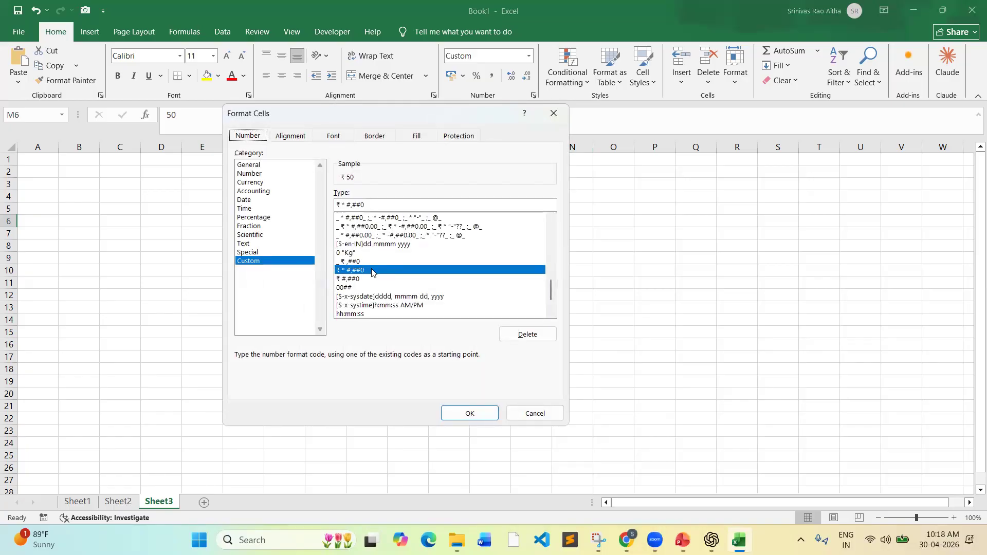
left_click(458, 414)
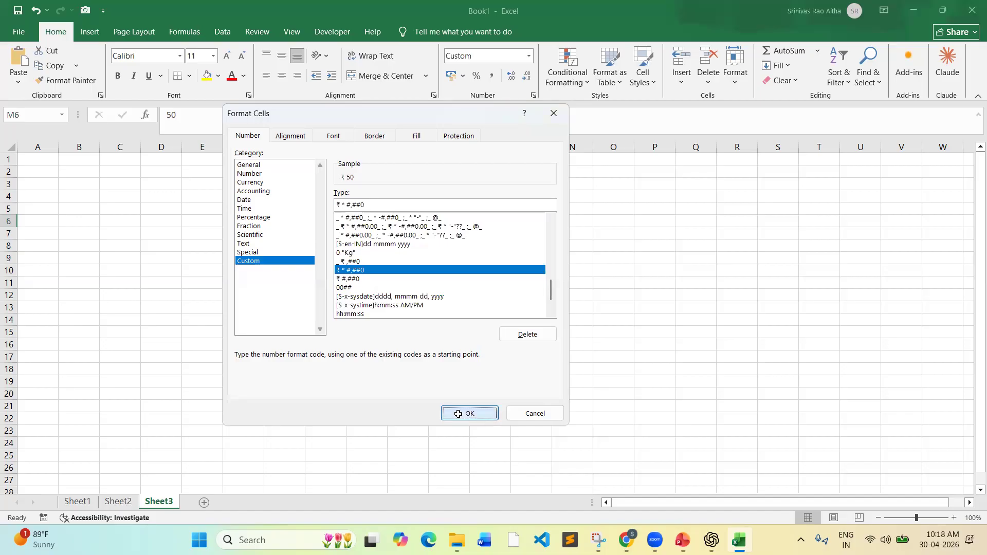
key("alt+Tab")
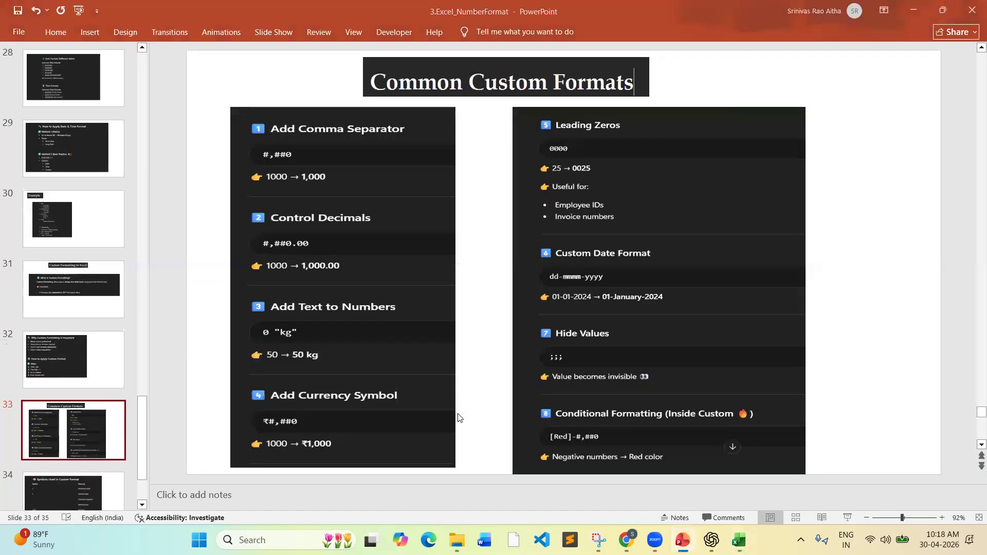
key("alt+Tab")
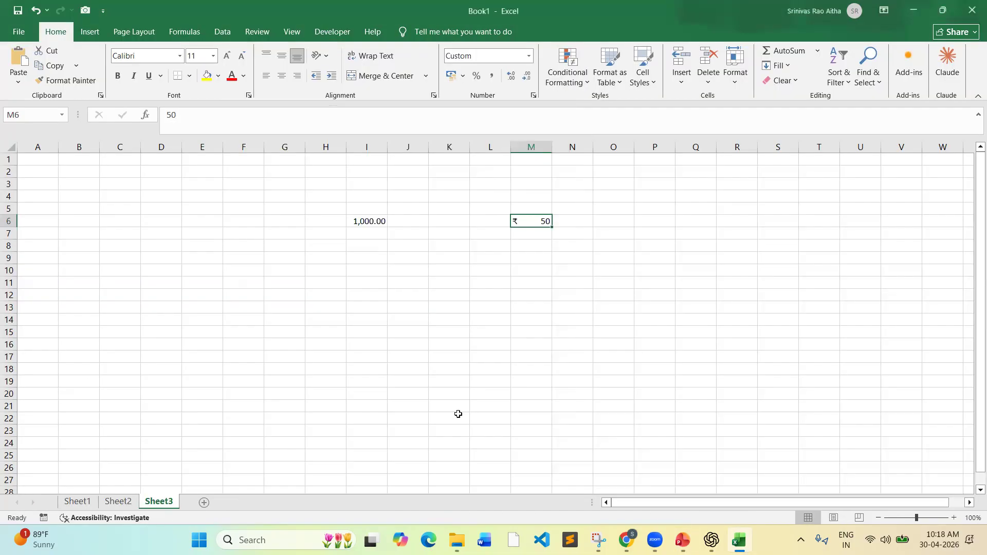
Replace the custom format code of cell M6 with ₹#, without the fill spacing after the currency symbol.
left_click(533, 98)
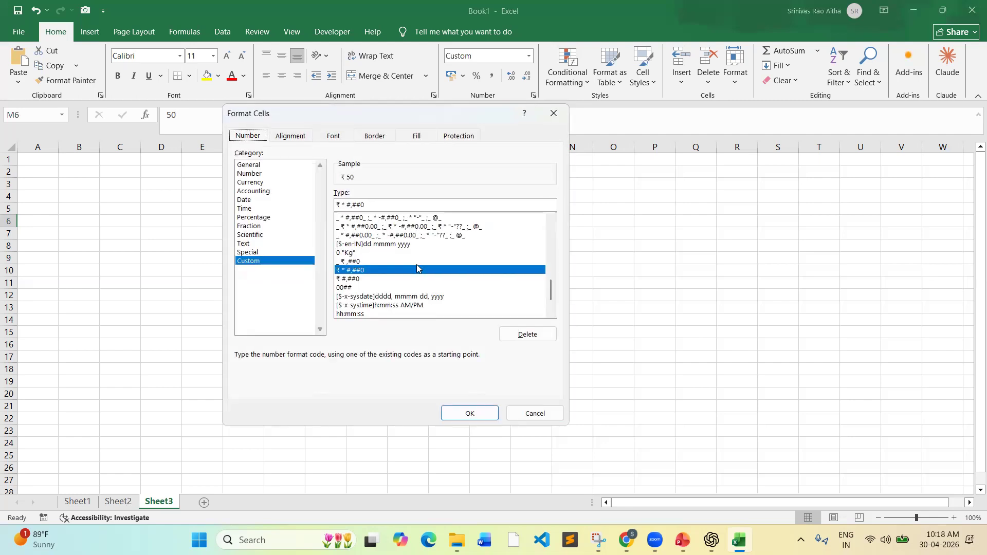
left_click(372, 206)
key("BackSpace")
key("BackSpace")
key("BackSpace")
key("BackSpace")
key("BackSpace")
key("BackSpace")
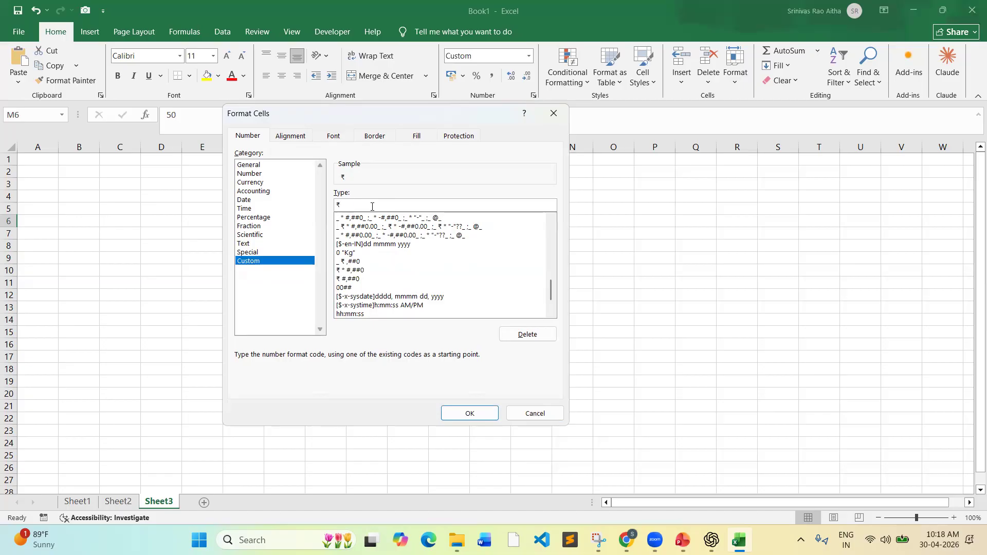
type("#")
left_click(464, 412)
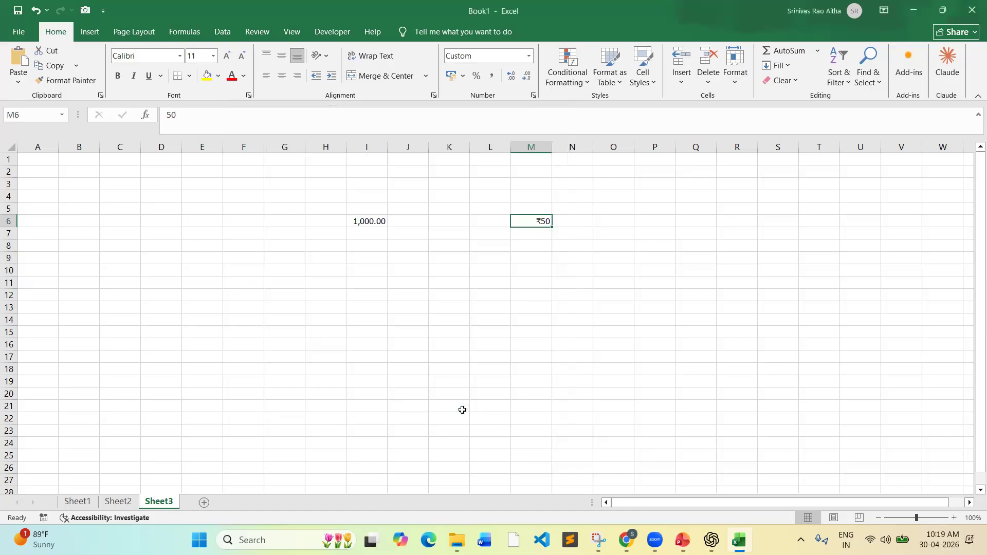
left_click(514, 297)
left_click(537, 223)
Check the leading zeros code on the PowerPoint slide and enter 25 in cell M10 in Excel.
key("alt+Tab")
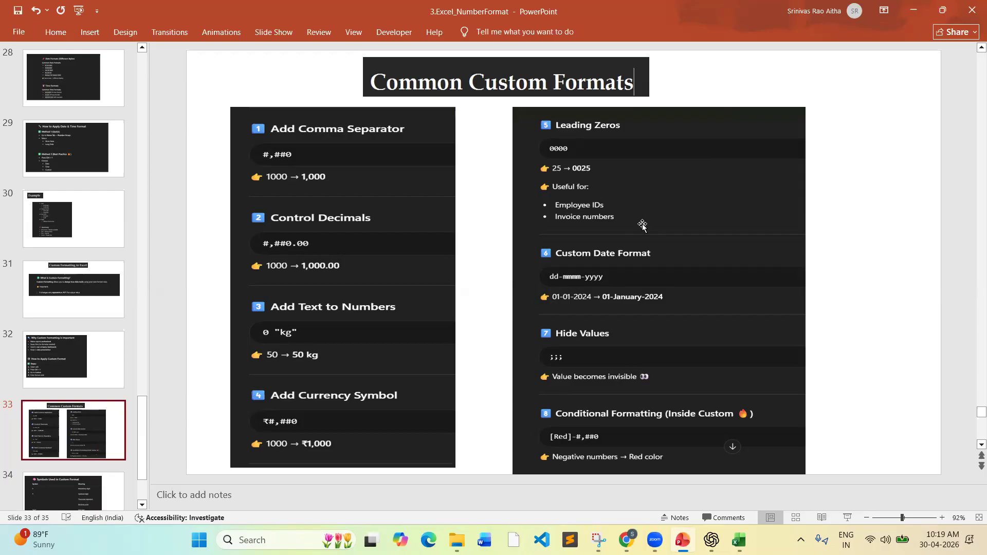
key("alt+Tab")
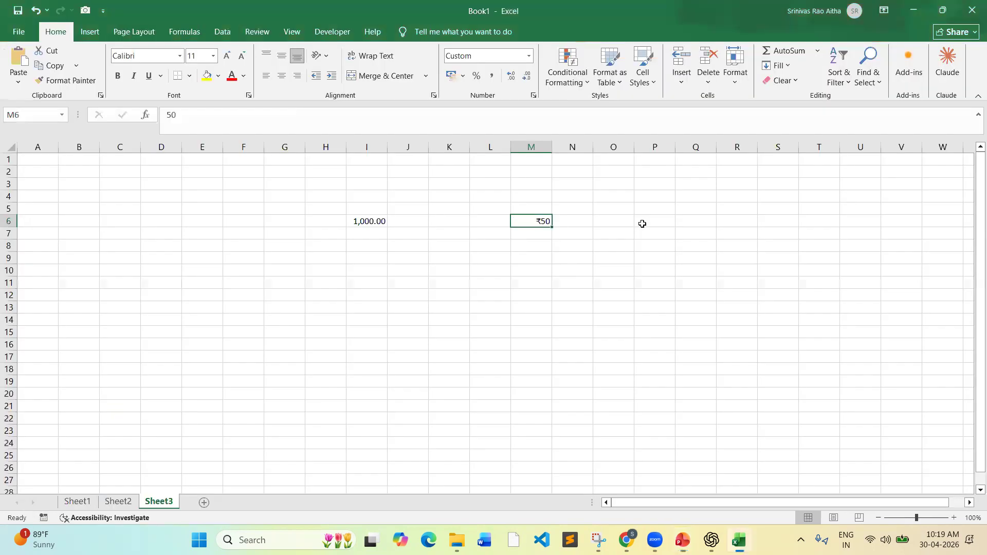
left_click(538, 274)
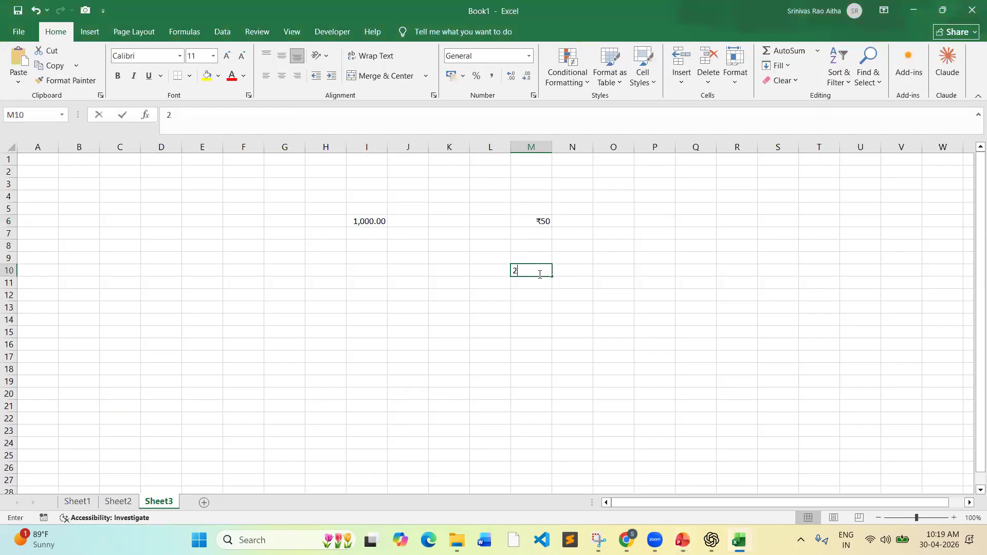
type("25")
key("Return")
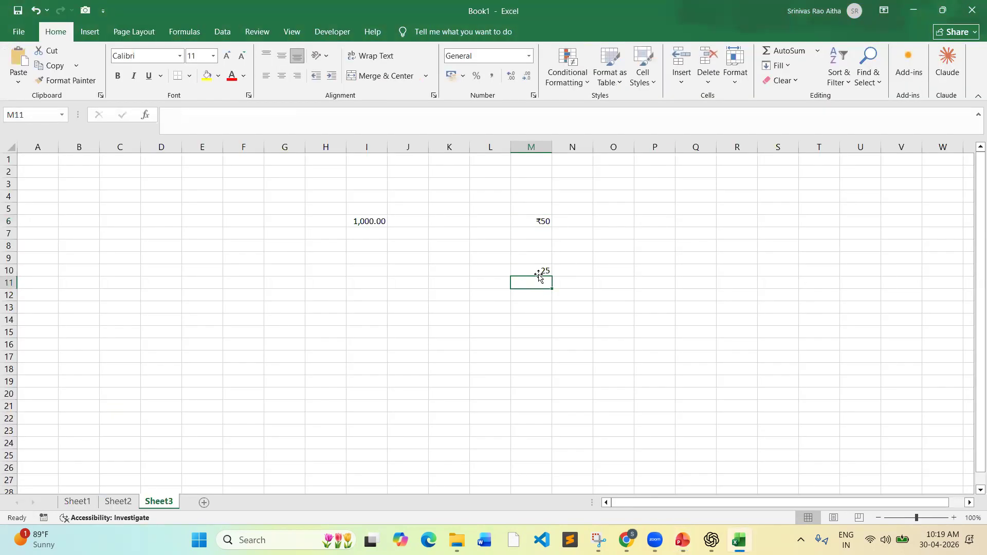
Apply the custom format 00## to cell M10 and return to the Common Custom Formats slide in PowerPoint.
left_click(539, 272)
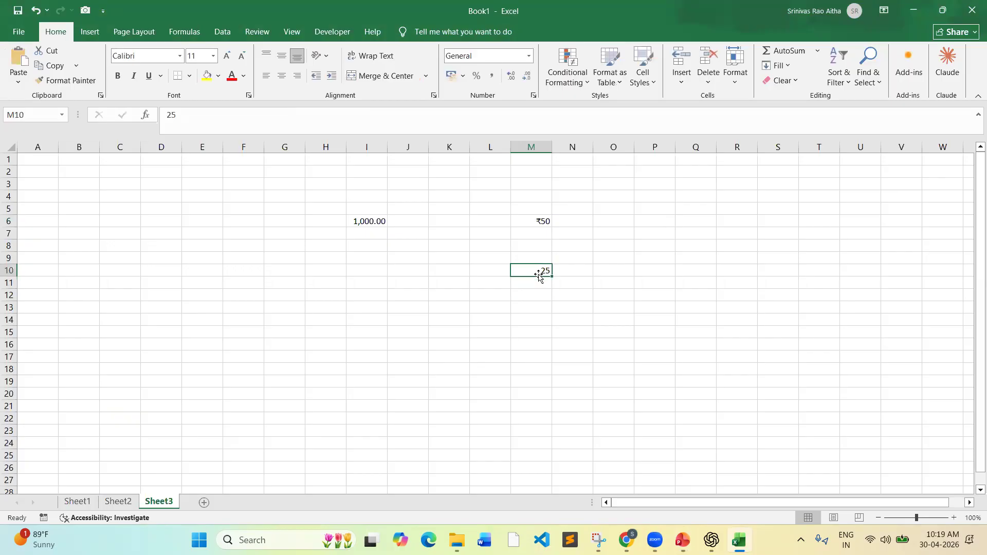
left_click(533, 97)
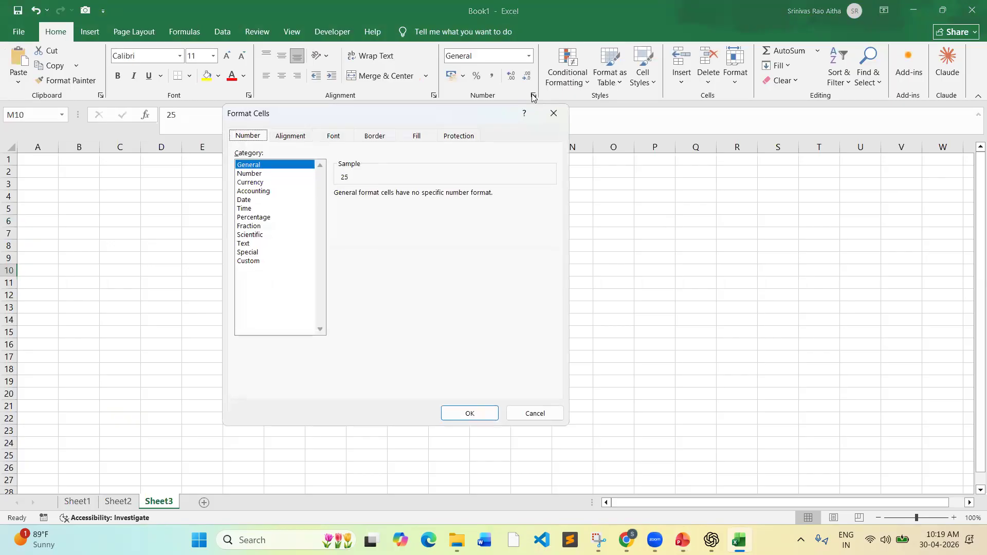
left_click(249, 263)
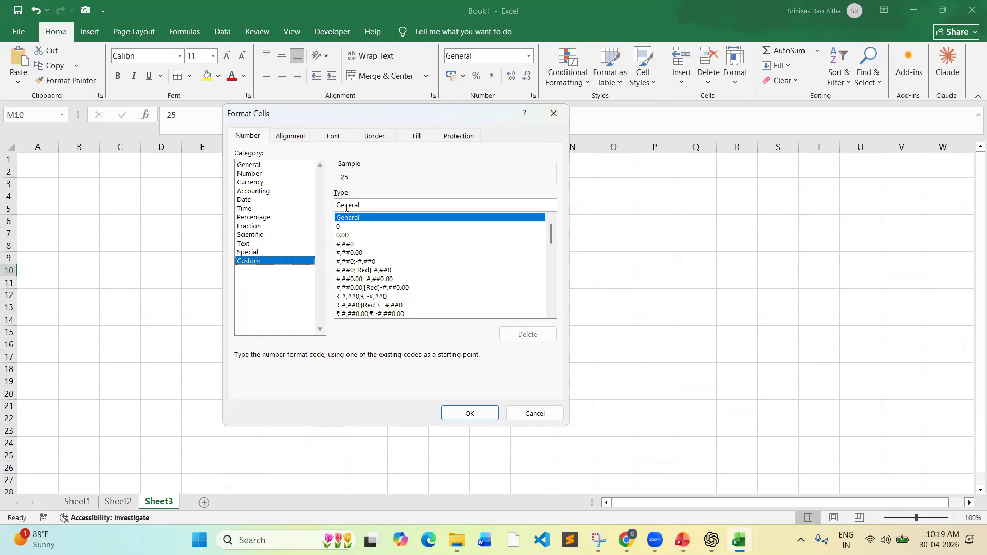
left_click(340, 227)
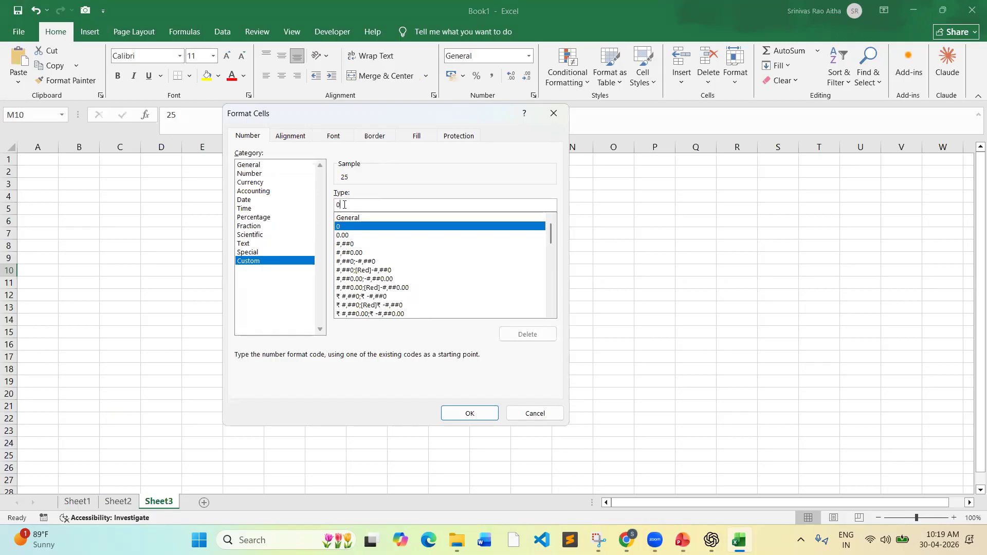
left_click(344, 204)
type("00")
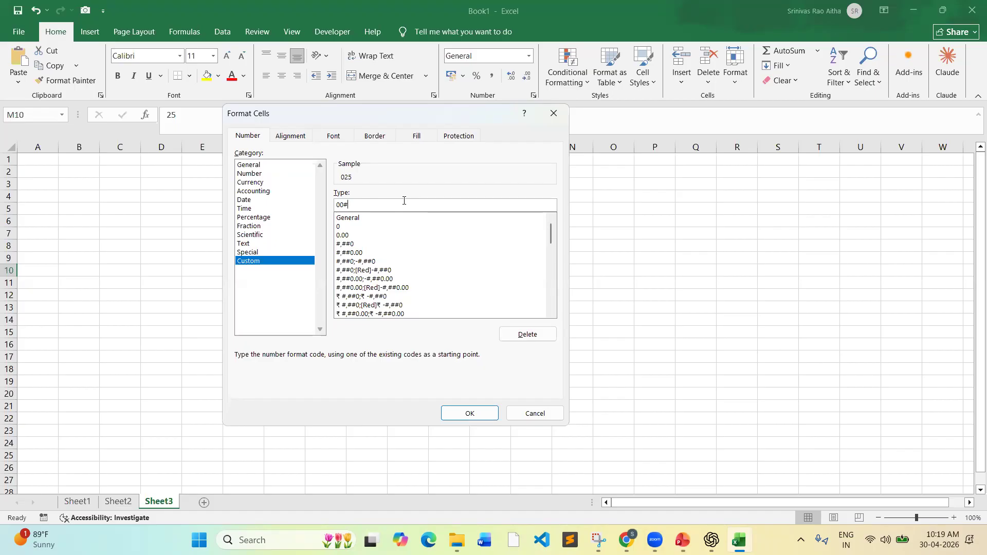
type("#")
left_click(469, 414)
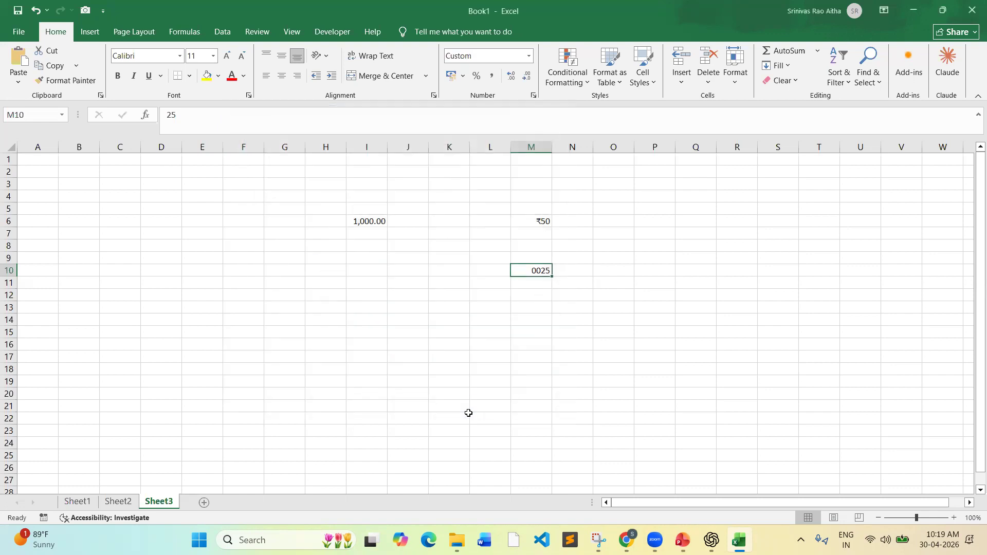
key("alt+Tab")
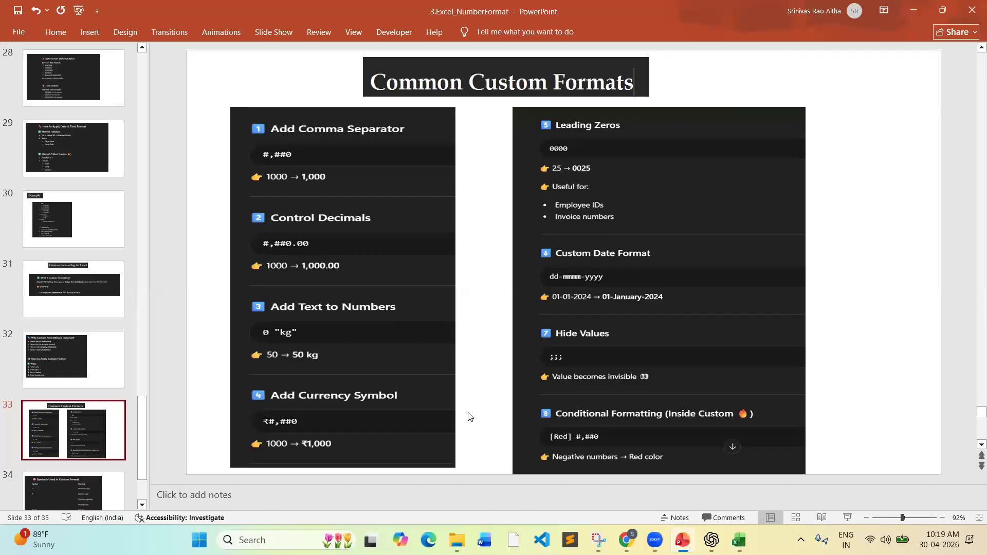